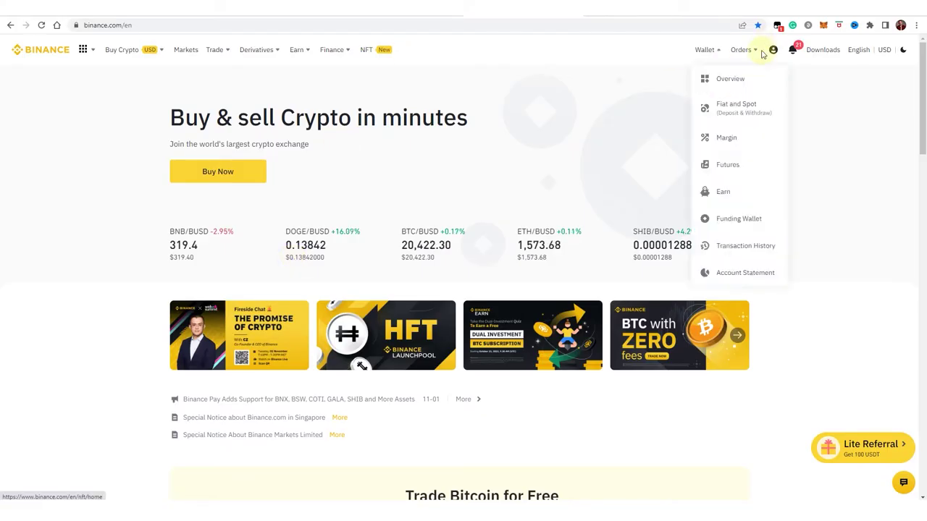
Step: Create a new Binance API key labelled 'ATAS test' and submit the label
{"action": "mouse_move", "coordinate": [773, 53]}
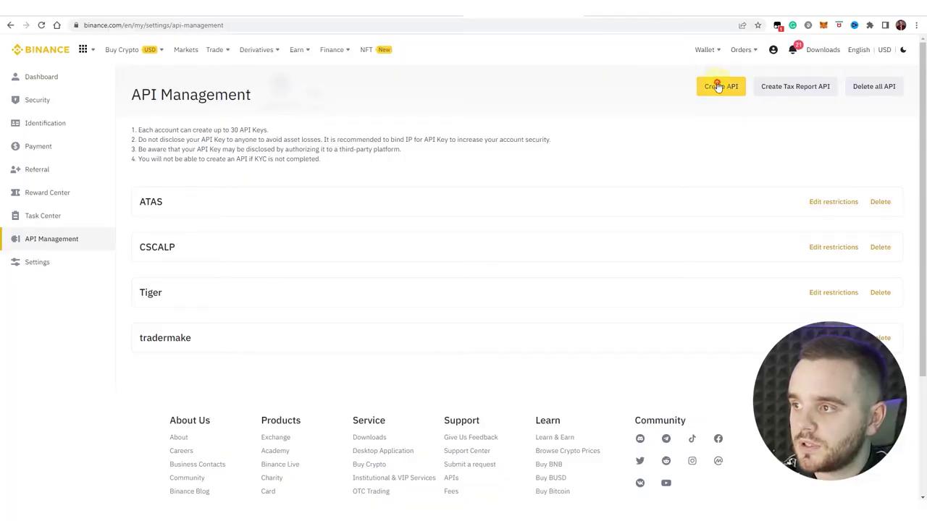
{"action": "left_click", "coordinate": [717, 86]}
{"action": "left_click", "coordinate": [432, 270]}
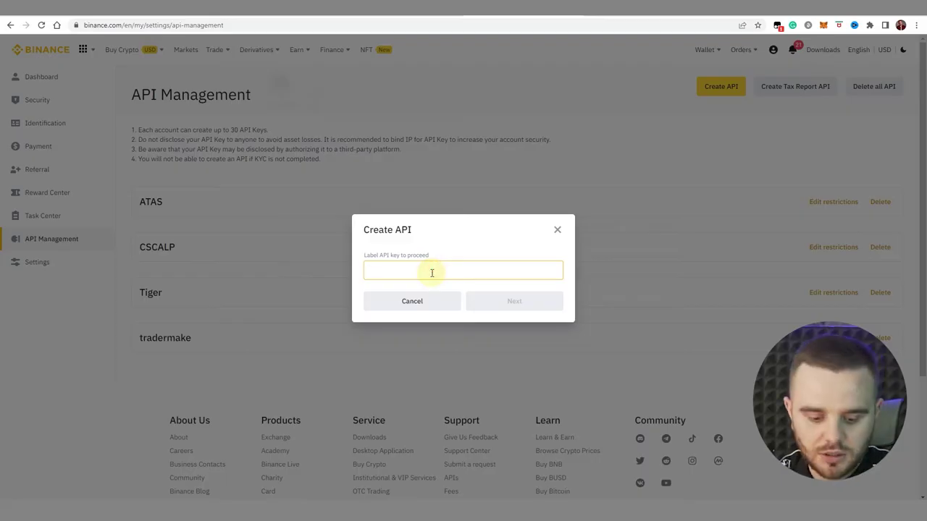
{"action": "type", "text": "Фк"}
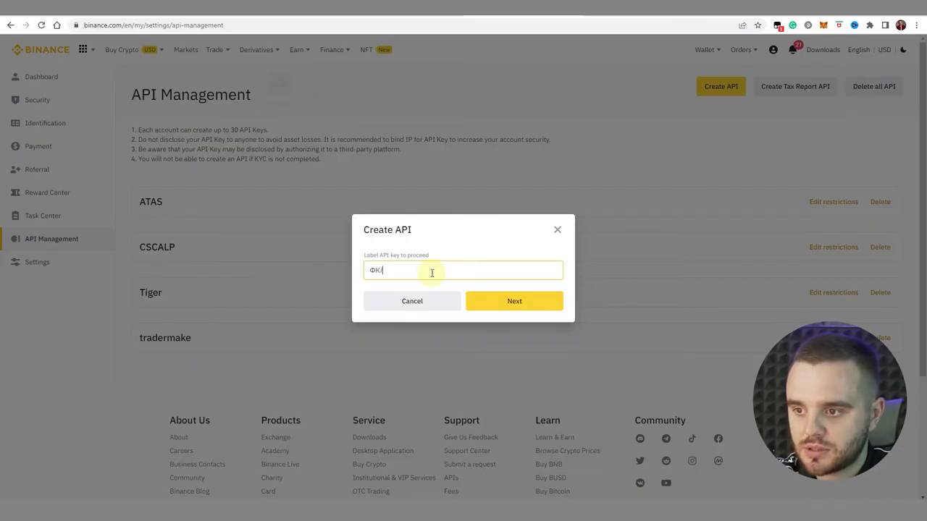
{"action": "key", "text": "BackSpace"}
{"action": "key", "text": "BackSpace"}
{"action": "type", "text": "ATAS te"}
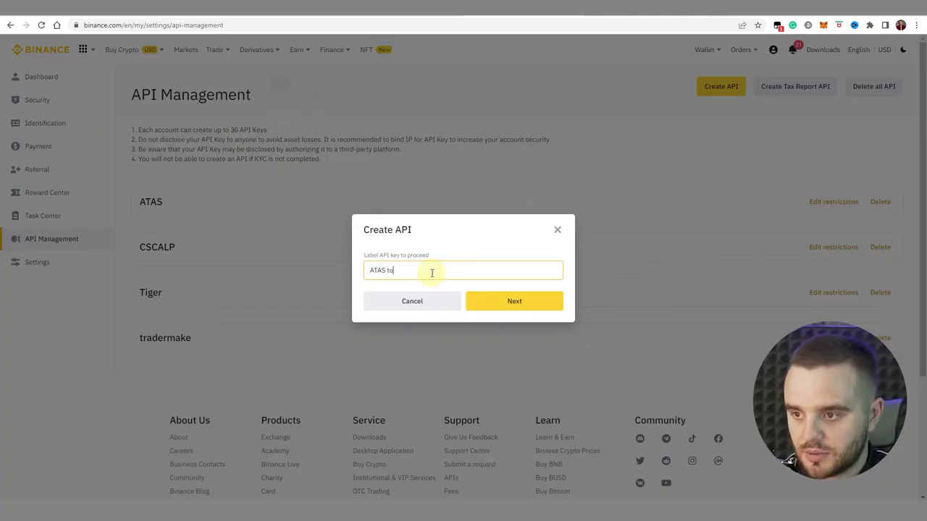
{"action": "type", "text": "st"}
{"action": "left_click", "coordinate": [494, 300]}
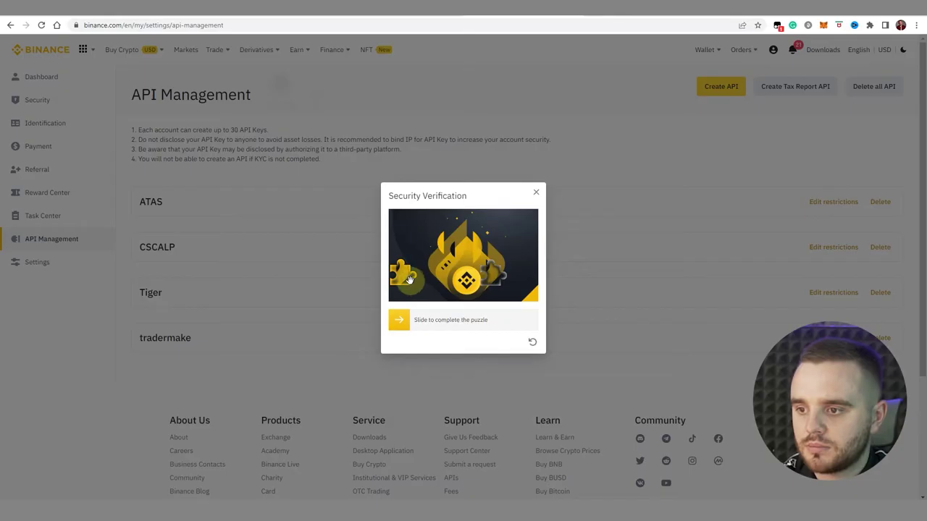
Step: Slide the puzzle piece to pass Security Verification and reveal the ATAS test keys
{"action": "left_click_drag", "start_coordinate": [405, 319], "coordinate": [511, 286]}
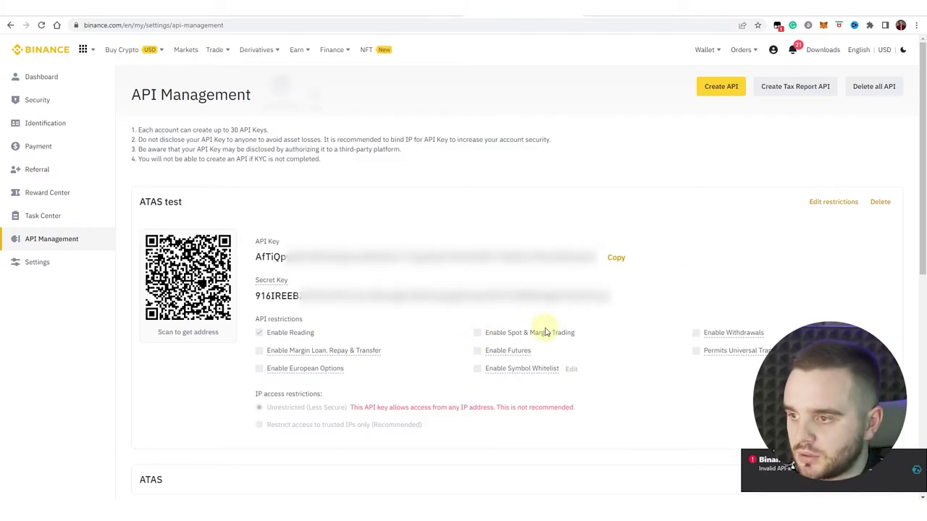
Step: Enable Spot & Margin and Futures trading on the ATAS test key, then copy its API key
{"action": "left_click", "coordinate": [821, 203]}
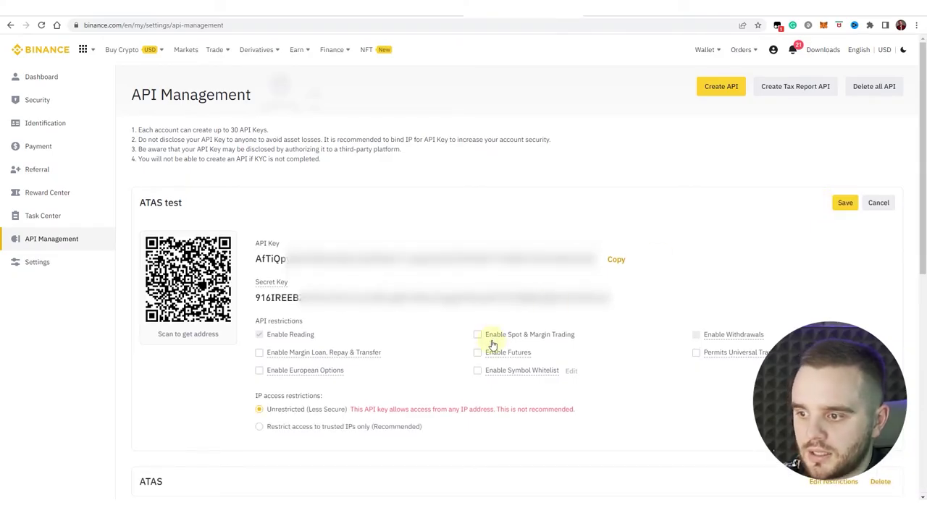
{"action": "left_click", "coordinate": [843, 202]}
{"action": "left_click", "coordinate": [512, 330]}
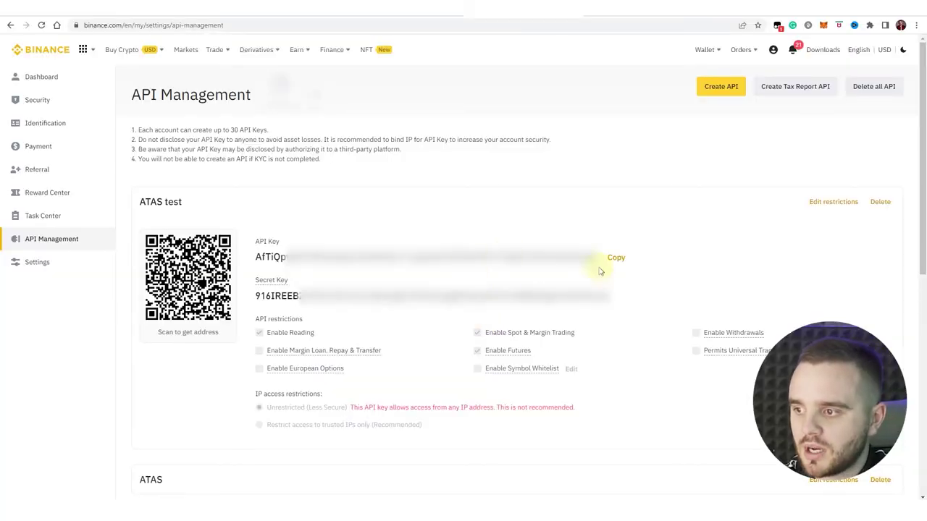
{"action": "left_click", "coordinate": [614, 259]}
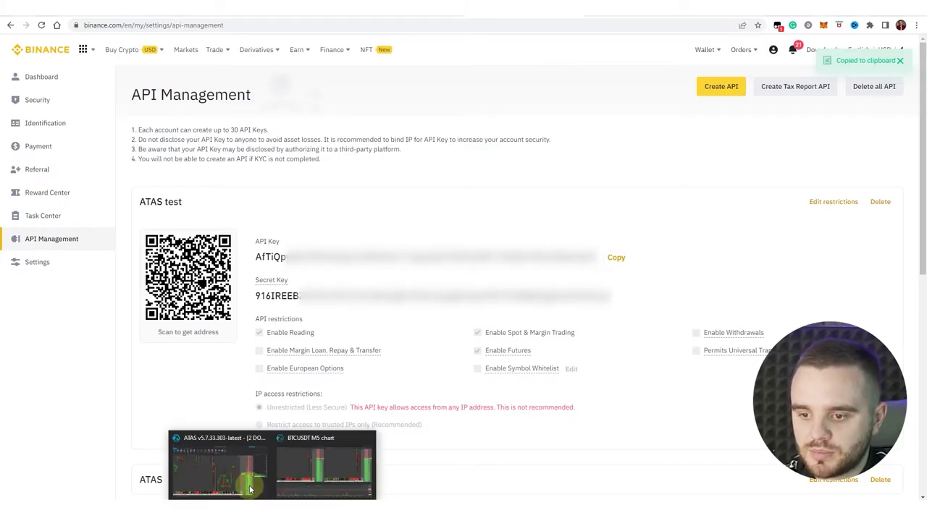
Step: Switch to ATAS and open the Connections window from the Home ribbon
{"action": "left_click", "coordinate": [225, 482]}
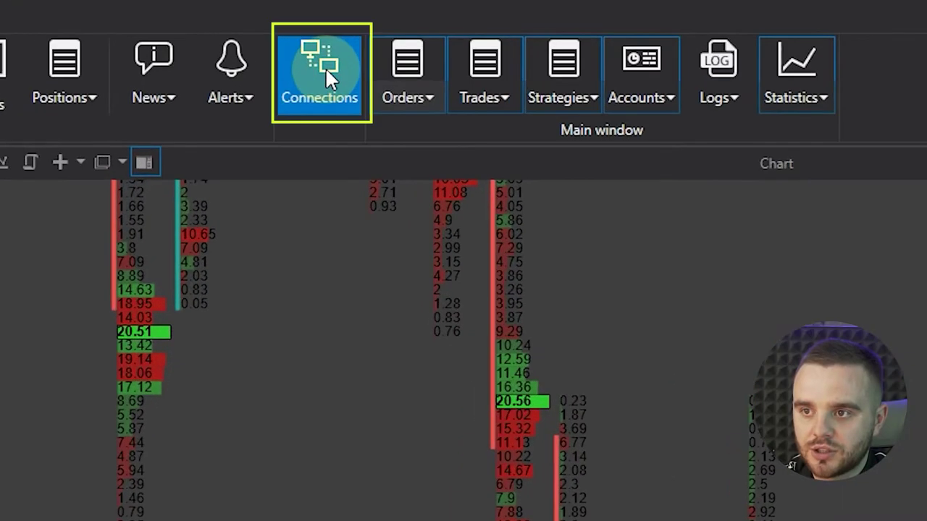
{"action": "left_click", "coordinate": [323, 48]}
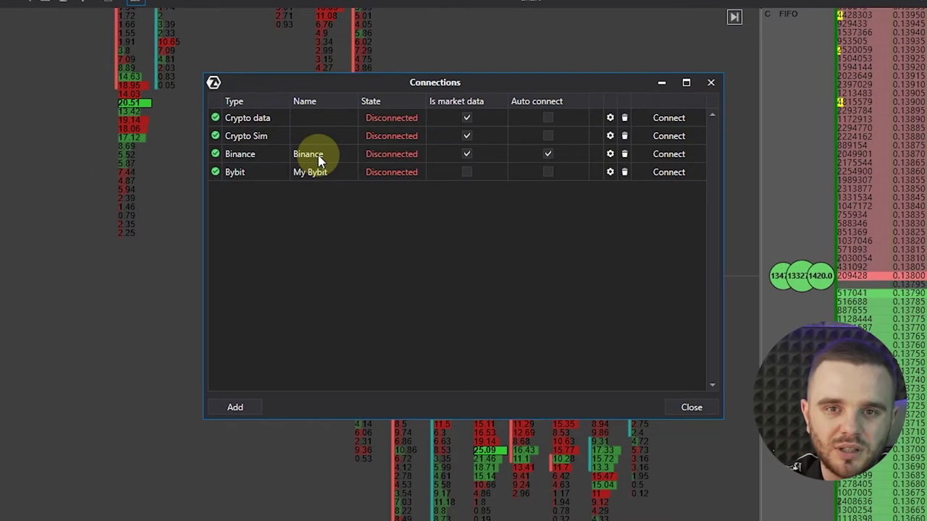
{"action": "left_click_drag", "start_coordinate": [218, 168], "coordinate": [431, 174]}
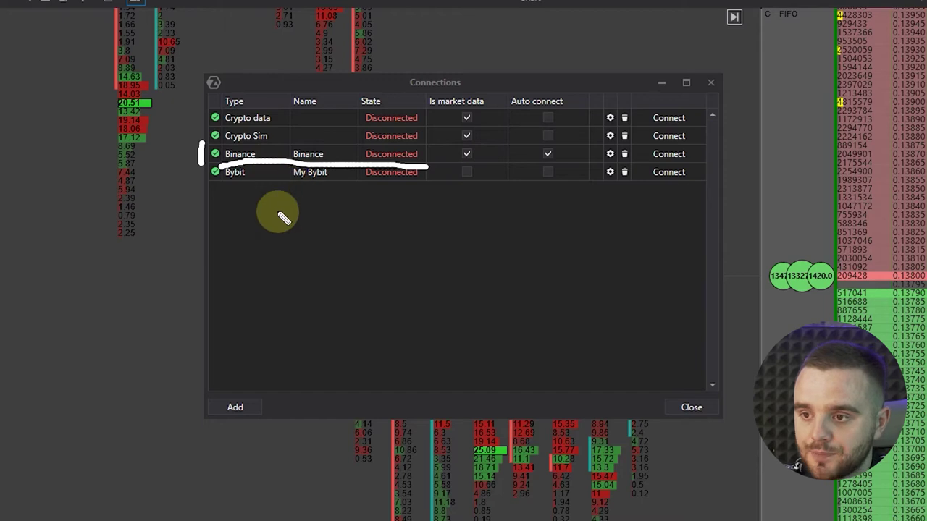
{"action": "key", "text": "Escape"}
Step: Add a new connection with Binance chosen as the data provider
{"action": "left_click", "coordinate": [225, 410]}
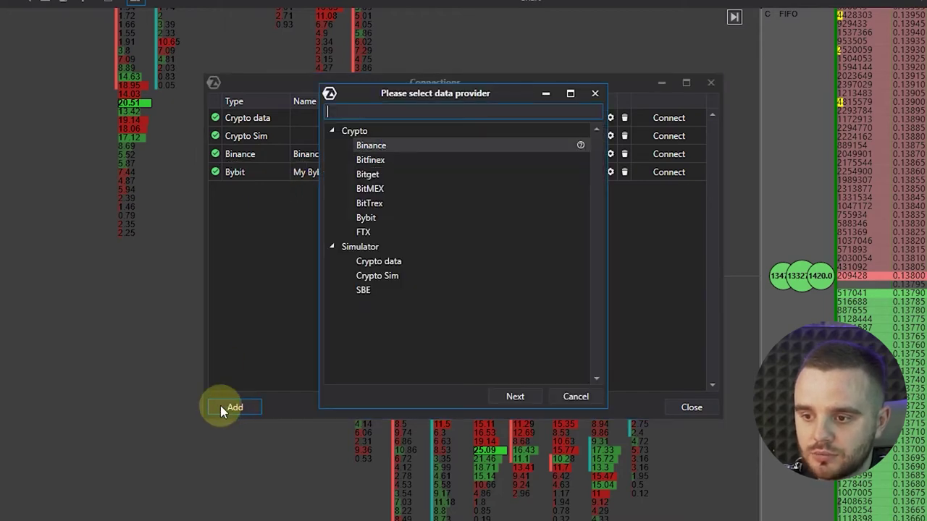
{"action": "left_click", "coordinate": [370, 145]}
{"action": "left_click", "coordinate": [513, 396]}
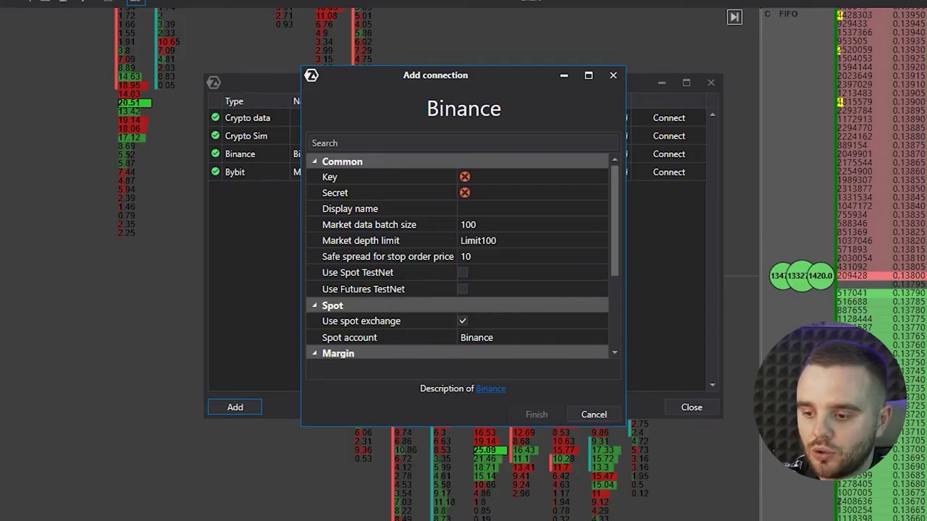
Step: Copy the API key and secret key from Binance into the connection's Key and Secret fields
{"action": "left_click", "coordinate": [395, 515]}
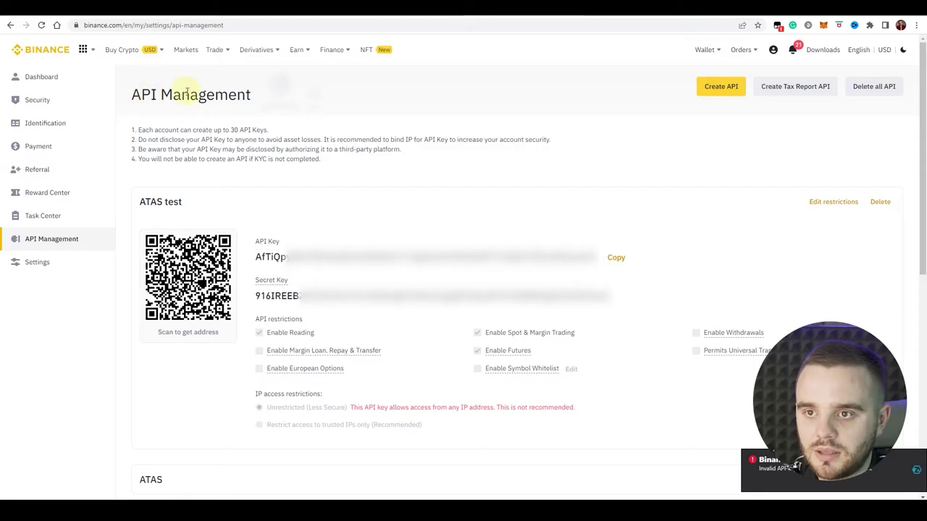
{"action": "double_click", "coordinate": [380, 256]}
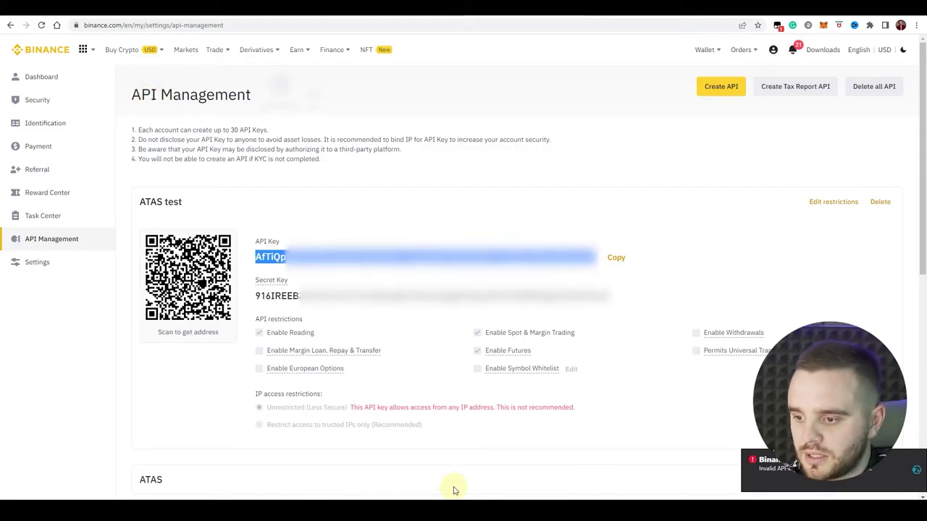
{"action": "key", "text": "alt+Tab"}
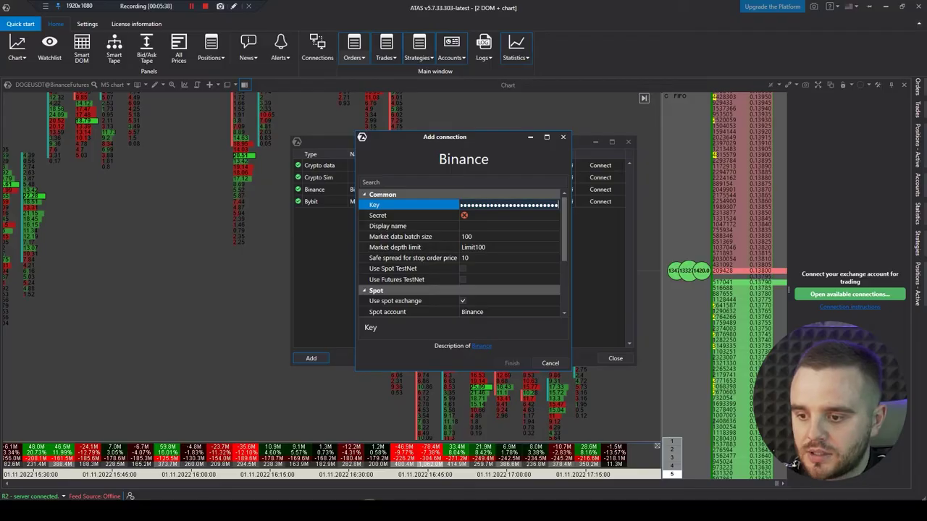
{"action": "key", "text": "alt+Tab"}
{"action": "double_click", "coordinate": [277, 296]}
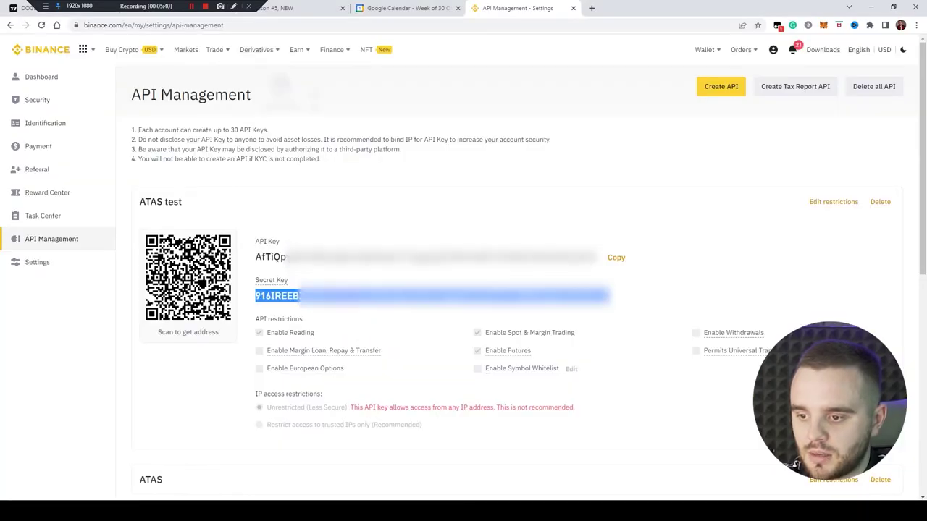
{"action": "key", "text": "ctrl+c"}
{"action": "key", "text": "alt+Tab"}
{"action": "key", "text": "ctrl+v"}
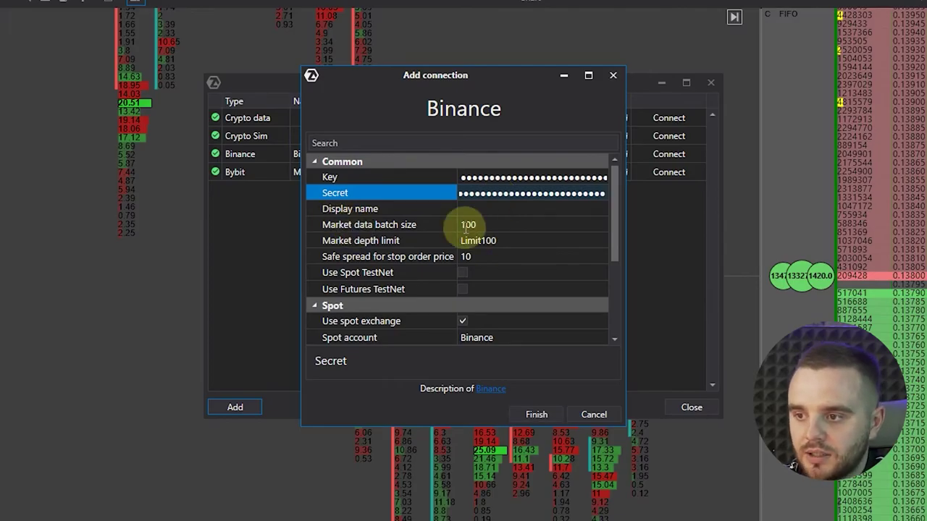
Step: Tick Use futures exchange in the Binance connection settings, keeping the leverage limit at 20
{"action": "left_click", "coordinate": [487, 225]}
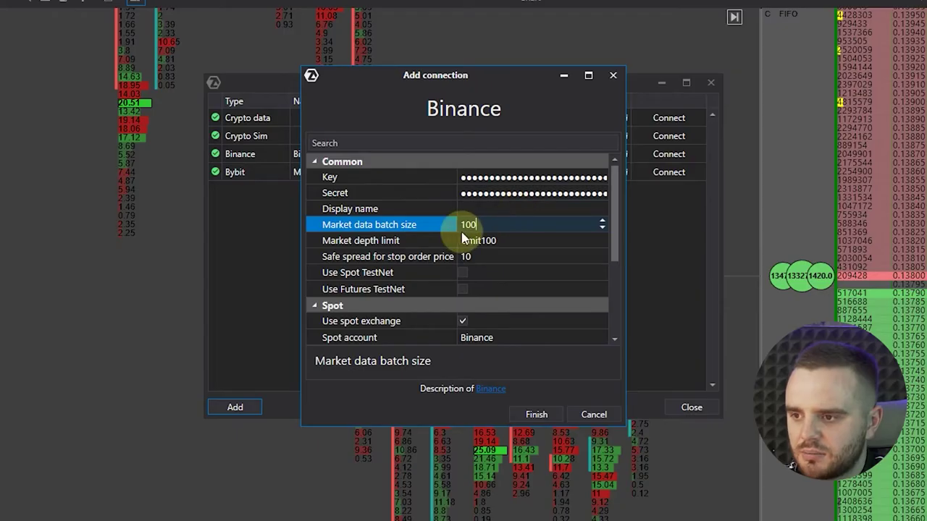
{"action": "left_click", "coordinate": [532, 246]}
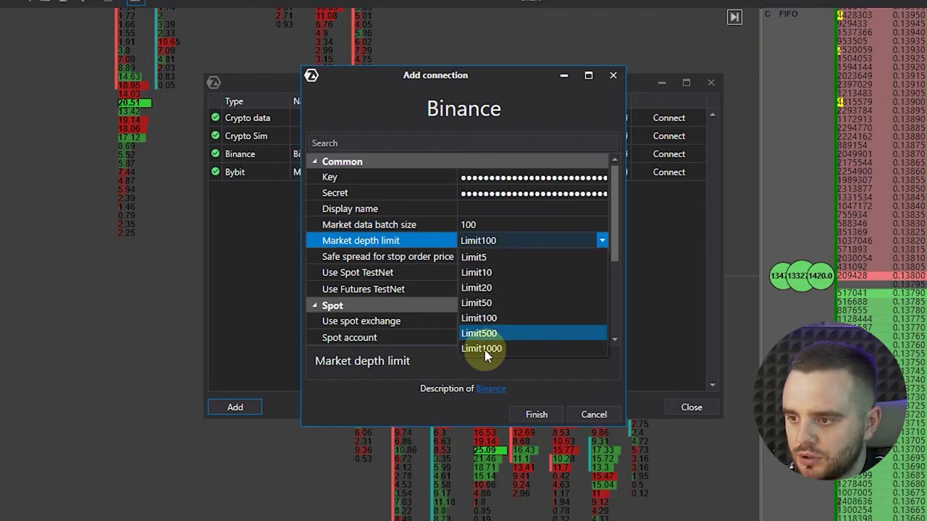
{"action": "key", "text": "Escape"}
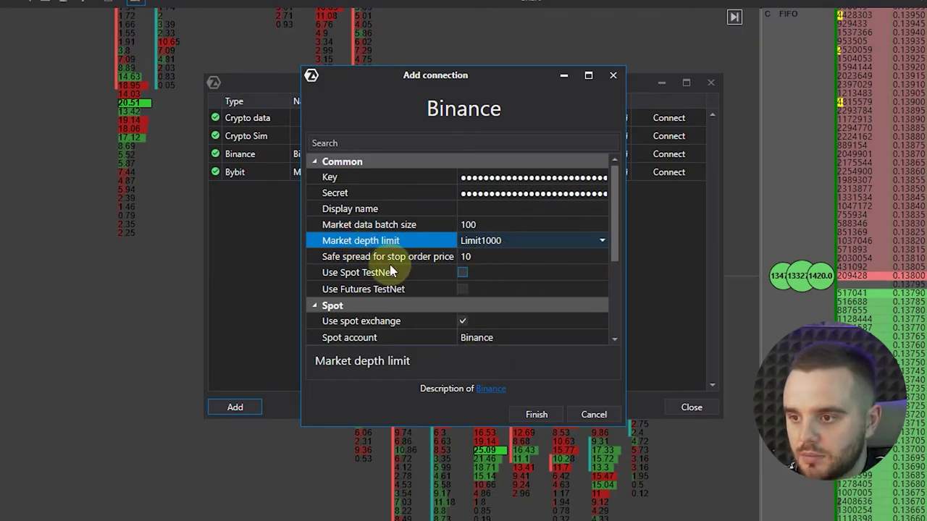
{"action": "scroll", "coordinate": [511, 269], "scroll_direction": "down", "scroll_amount": 2}
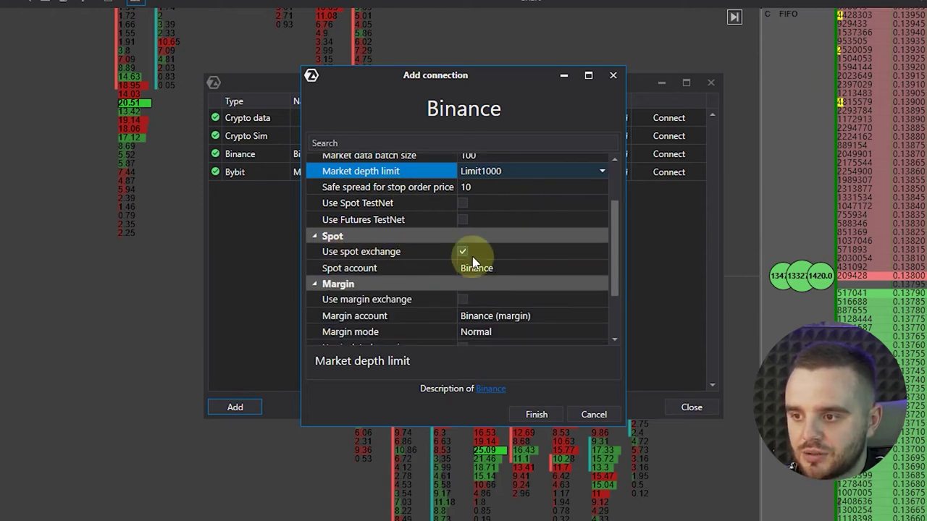
{"action": "scroll", "coordinate": [465, 257], "scroll_direction": "down", "scroll_amount": 2}
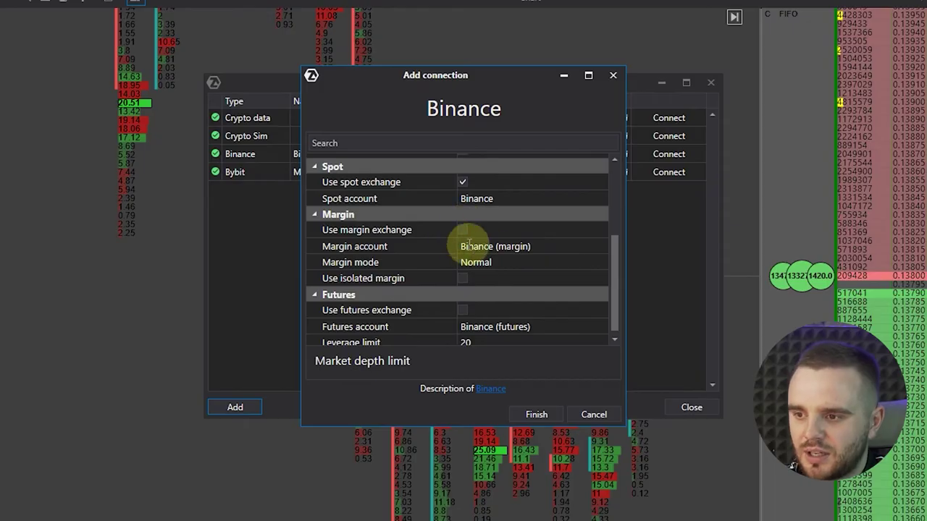
{"action": "scroll", "coordinate": [450, 292], "scroll_direction": "down", "scroll_amount": 1}
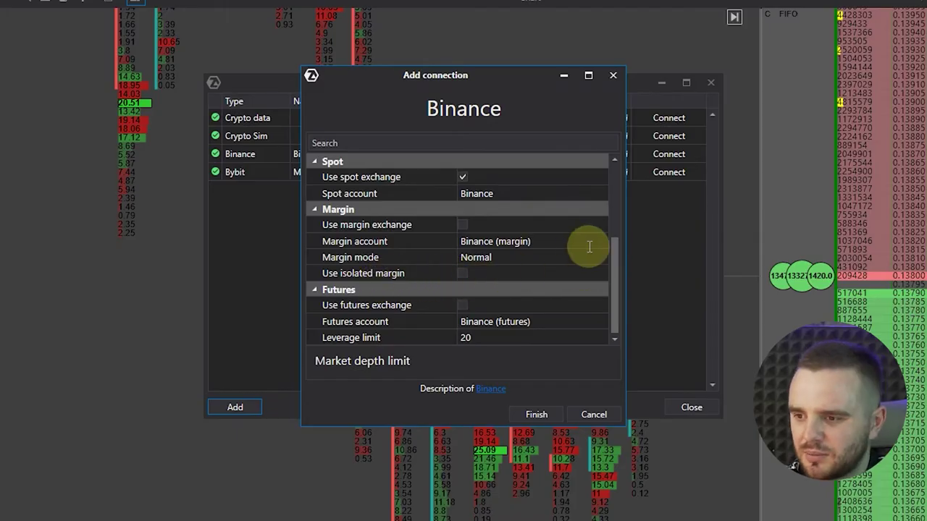
{"action": "left_click", "coordinate": [460, 307]}
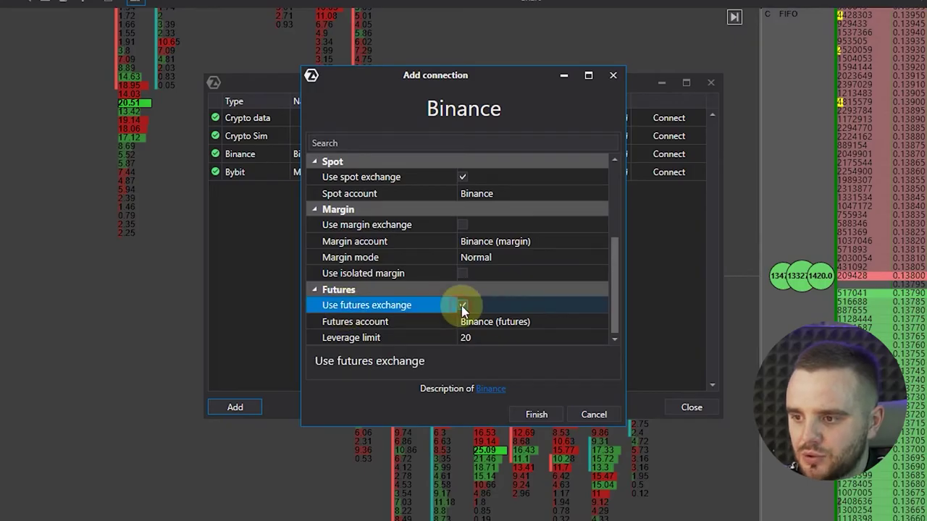
{"action": "left_click", "coordinate": [422, 341]}
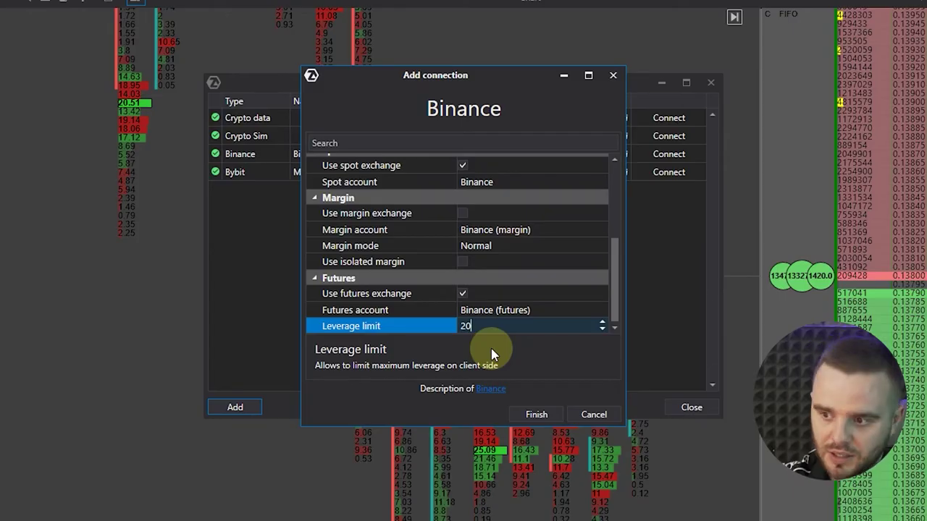
Step: Save the Binance connection with Auto connect on, connect it, and close the Connections window
{"action": "left_click", "coordinate": [532, 415]}
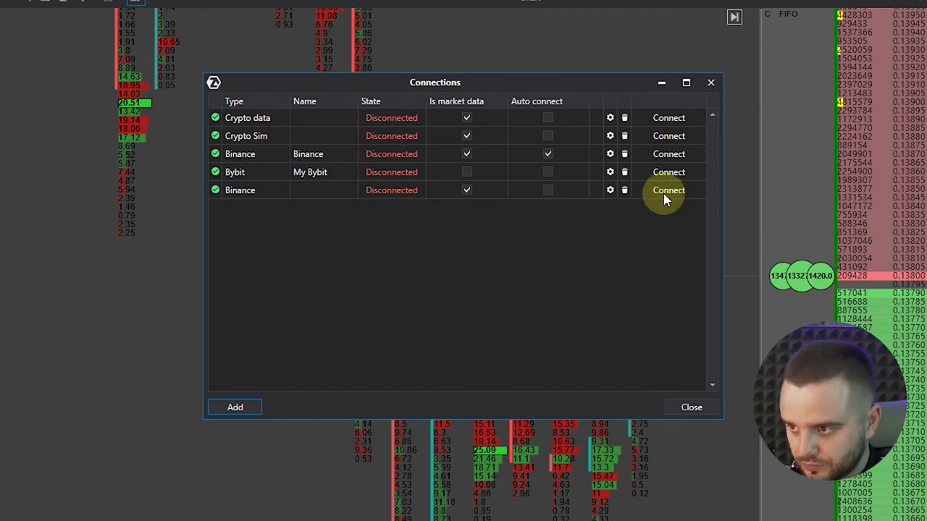
{"action": "left_click", "coordinate": [549, 191]}
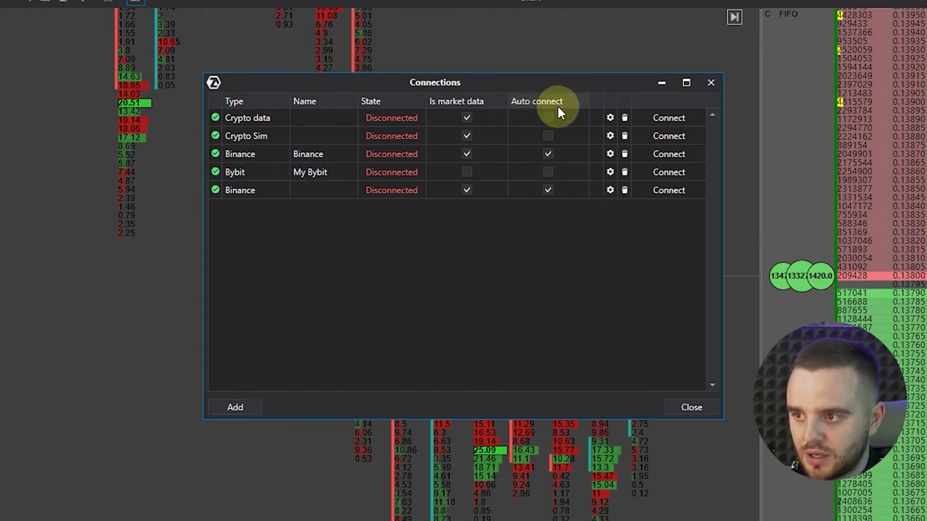
{"action": "left_click", "coordinate": [667, 191]}
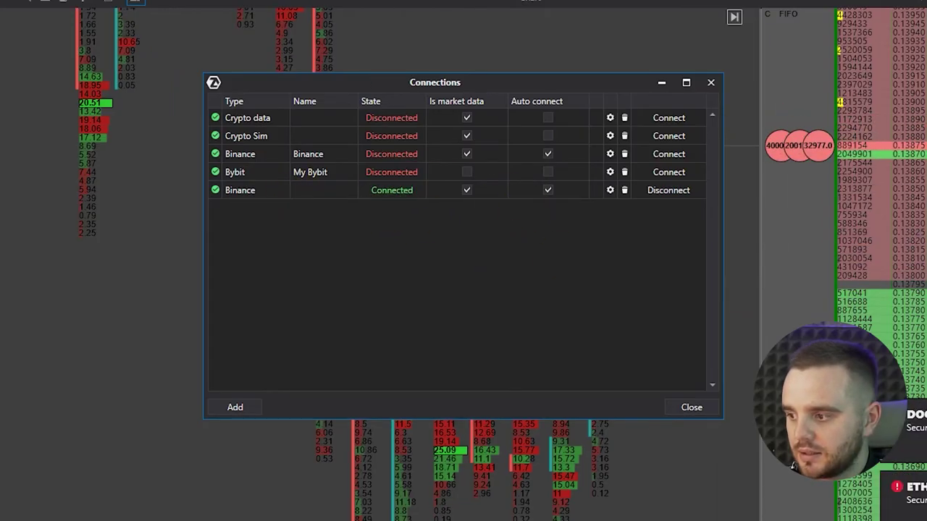
{"action": "left_click", "coordinate": [691, 407]}
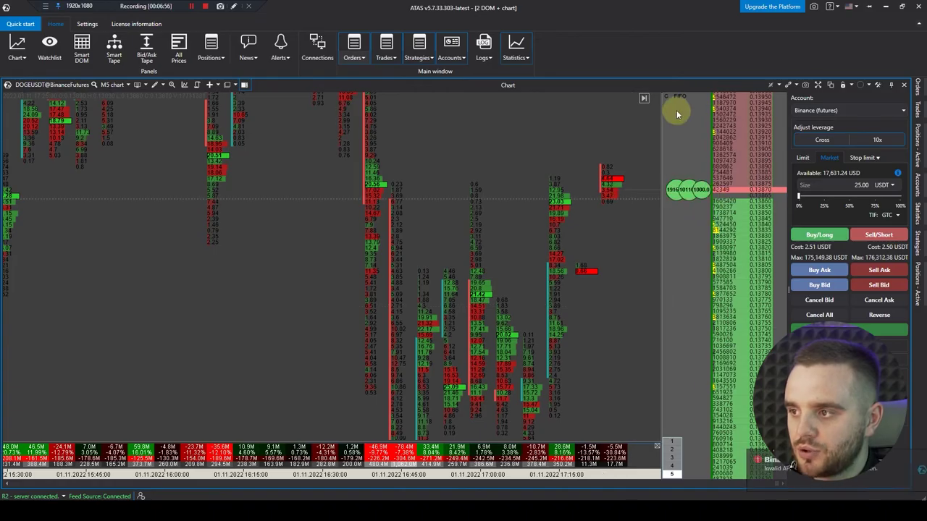
Step: Load DOGEUSDT@Binance onto the chart from the instrument picker
{"action": "scroll", "coordinate": [399, 184], "scroll_direction": "down", "scroll_amount": 2}
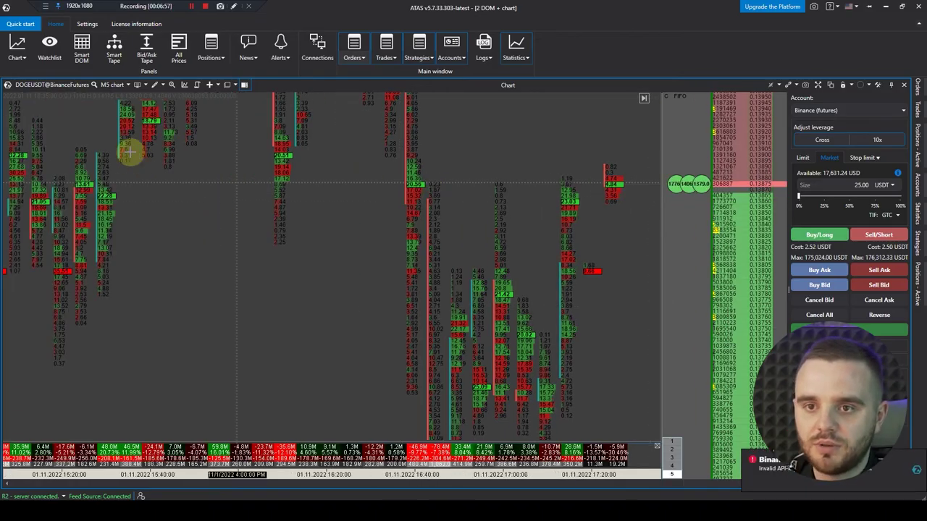
{"action": "left_click", "coordinate": [39, 87]}
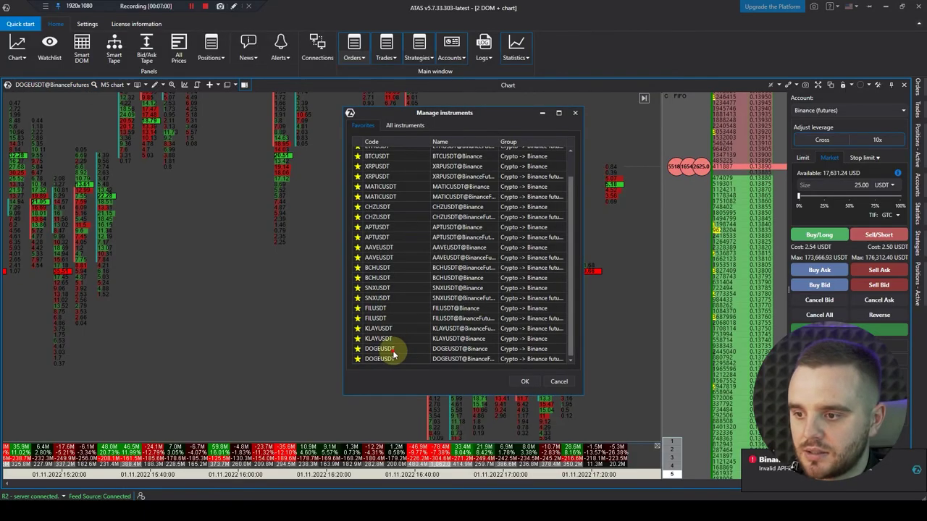
{"action": "left_click", "coordinate": [404, 349]}
{"action": "left_click", "coordinate": [524, 381]}
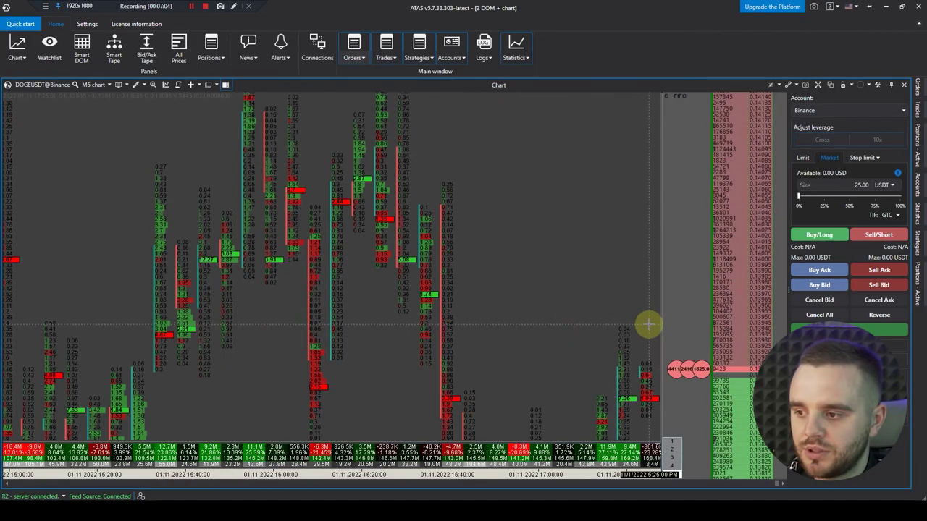
{"action": "left_click", "coordinate": [769, 85]}
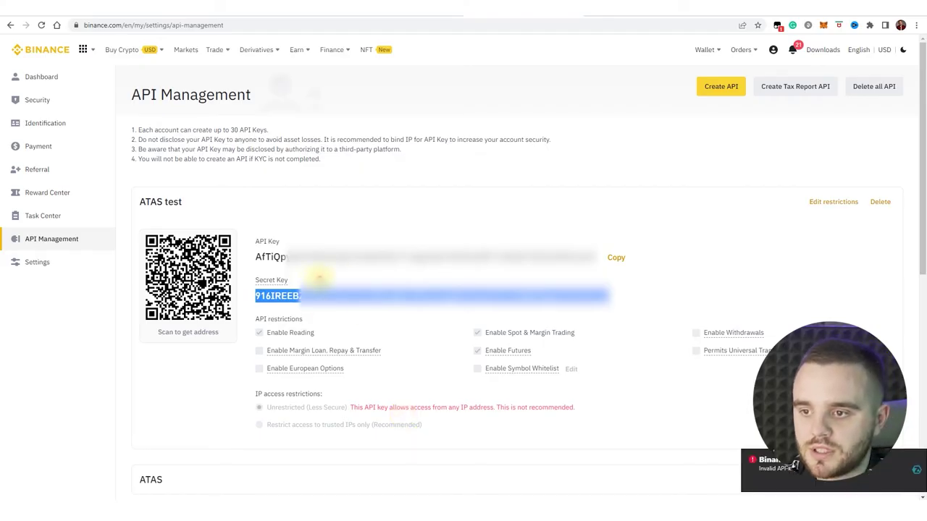
Step: Deselect the Secret Key text on the Binance API Management page
{"action": "left_click", "coordinate": [267, 257]}
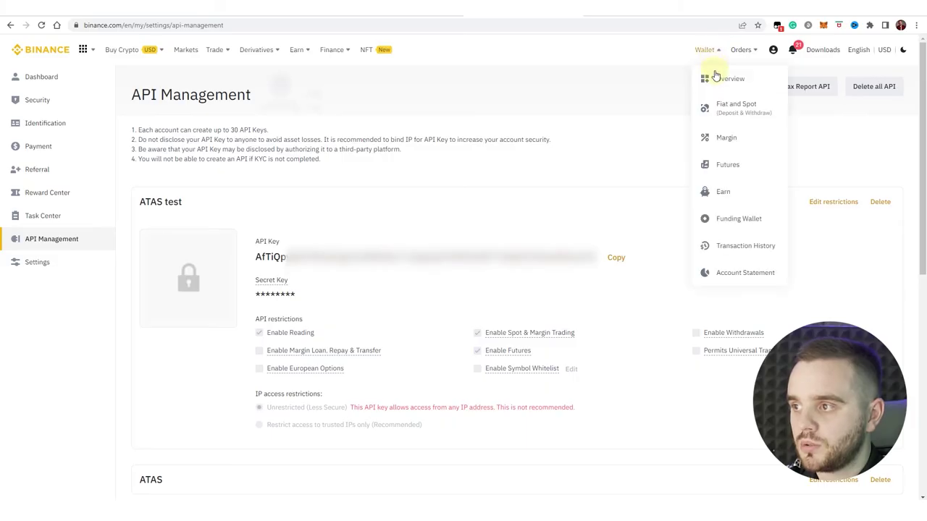
Step: Open the Fiat and Spot wallet page
{"action": "left_click", "coordinate": [744, 109]}
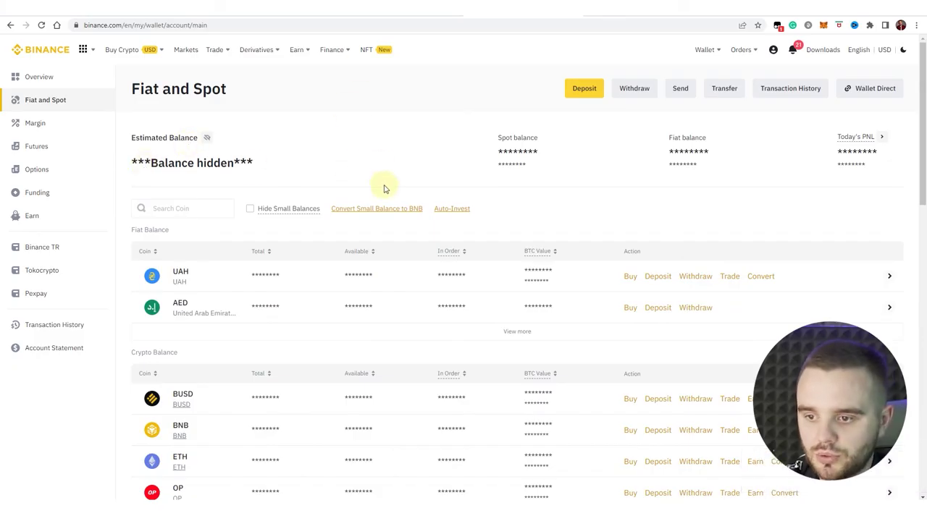
{"action": "scroll", "coordinate": [385, 189], "scroll_direction": "down", "scroll_amount": 5}
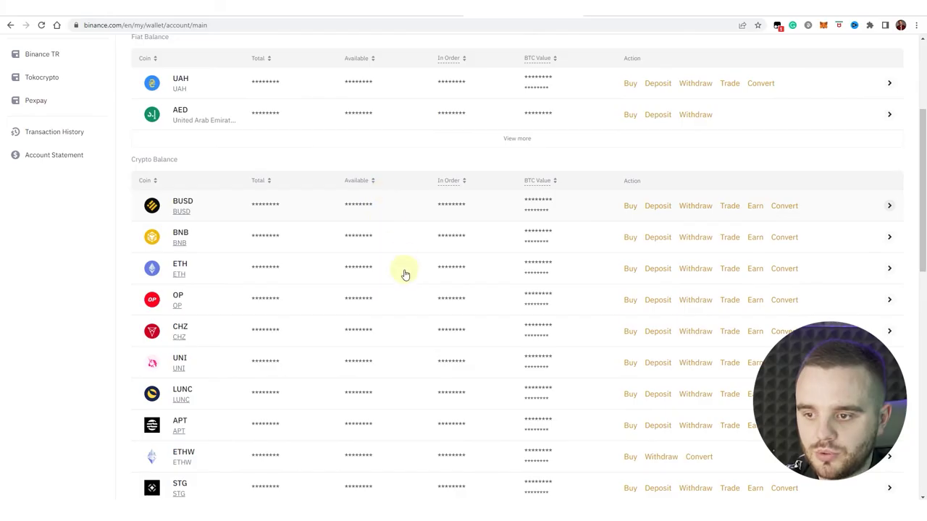
{"action": "scroll", "coordinate": [543, 300], "scroll_direction": "up", "scroll_amount": 4}
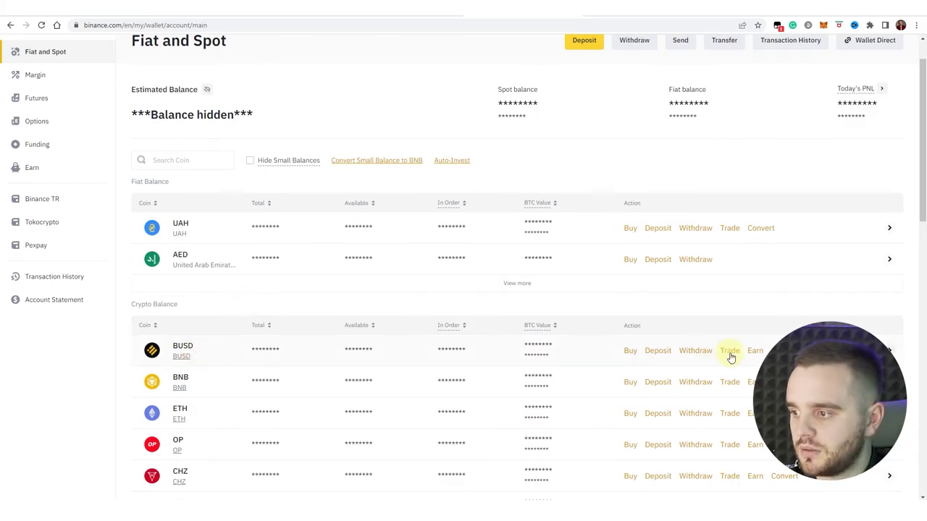
{"action": "scroll", "coordinate": [753, 224], "scroll_direction": "up", "scroll_amount": 2}
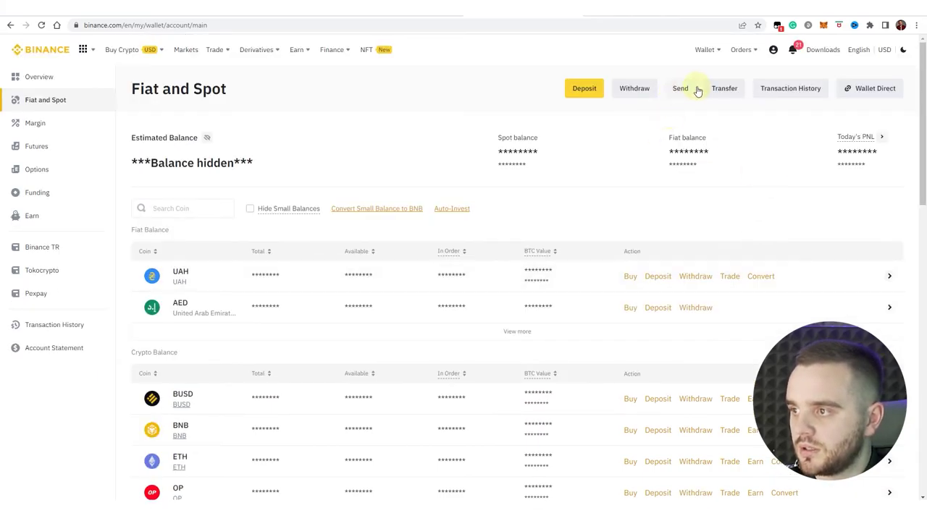
Step: Set up a 100 USDT transfer to USDⓈ-M Futures and submit it
{"action": "left_click", "coordinate": [726, 90]}
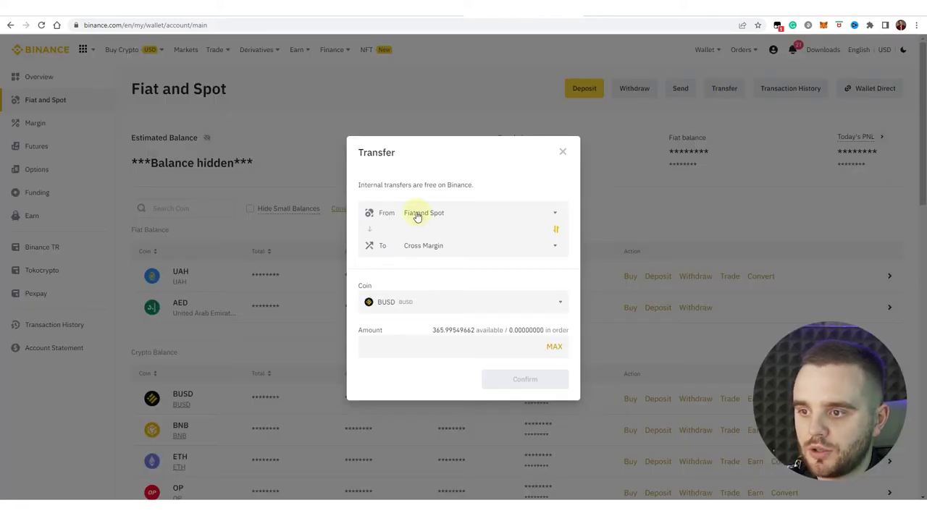
{"action": "left_click", "coordinate": [427, 247]}
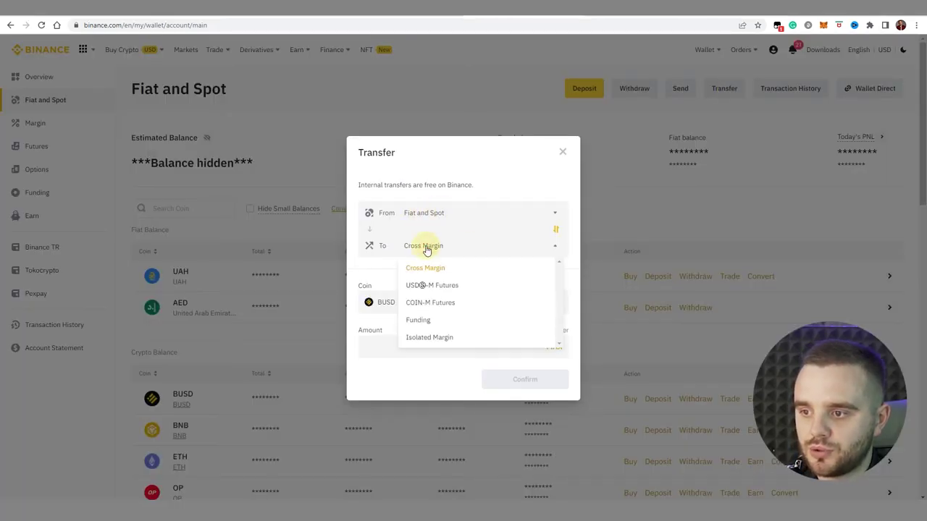
{"action": "left_click", "coordinate": [435, 287]}
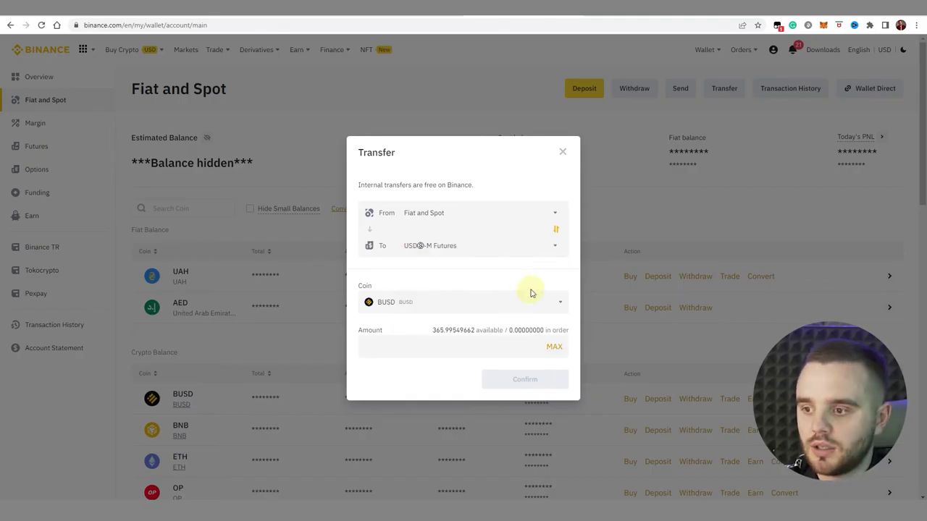
{"action": "left_click", "coordinate": [391, 300]}
{"action": "scroll", "coordinate": [438, 373], "scroll_direction": "down", "scroll_amount": 5}
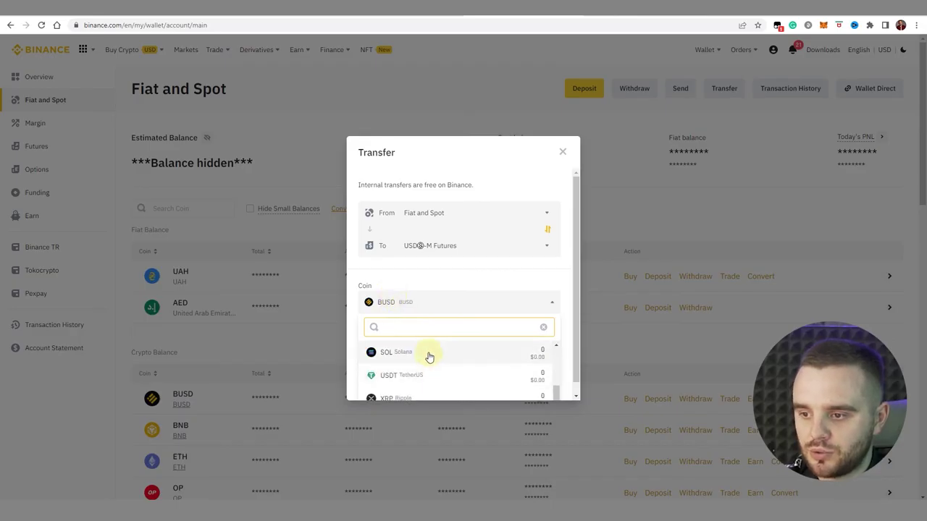
{"action": "left_click", "coordinate": [427, 371]}
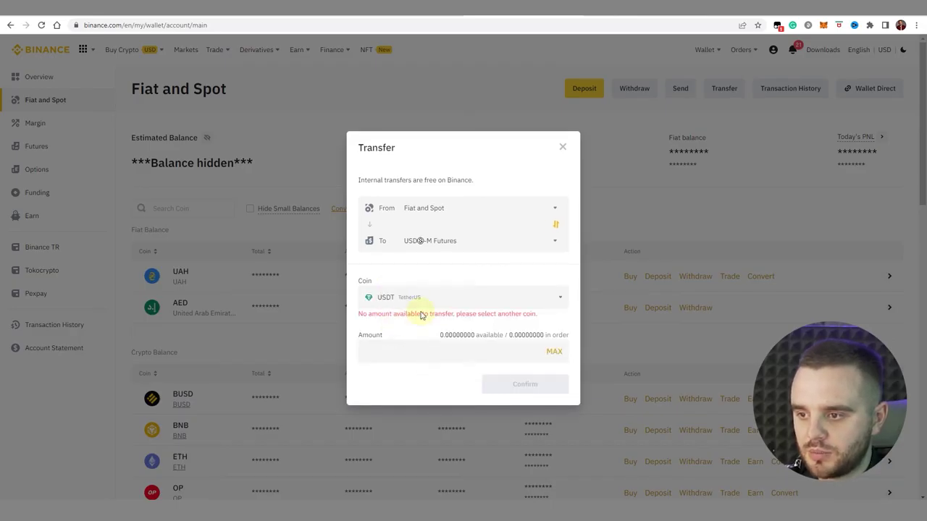
{"action": "left_click", "coordinate": [555, 227]}
{"action": "left_click", "coordinate": [471, 345]}
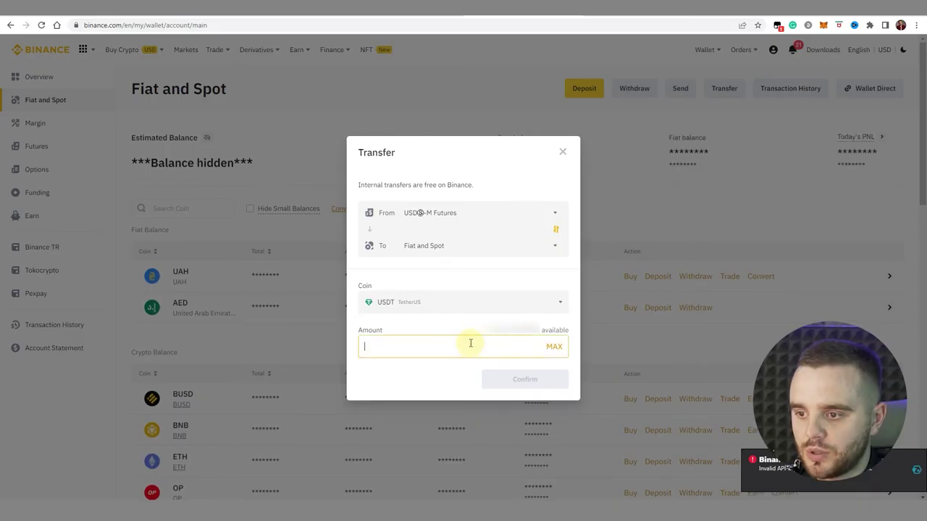
{"action": "type", "text": "100"}
{"action": "left_click", "coordinate": [511, 378]}
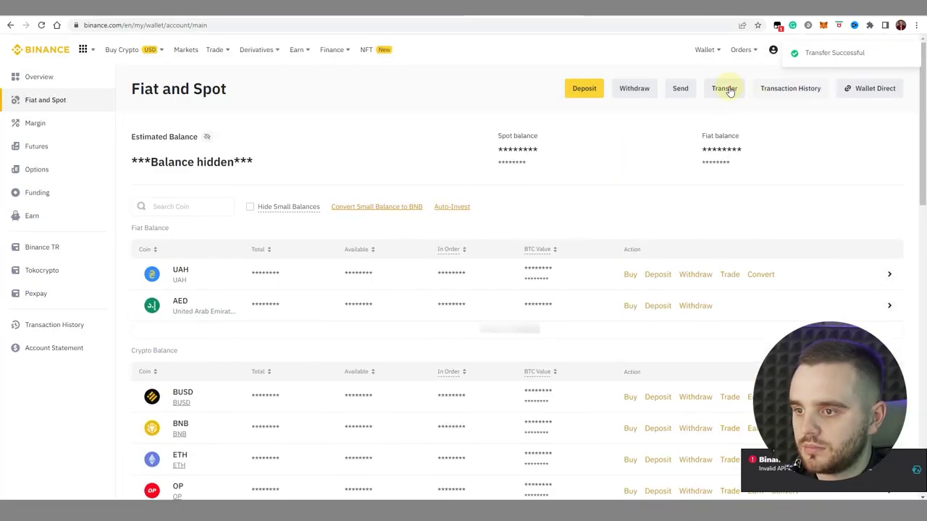
Step: Redo the transfer from Fiat and Spot to USDⓈ-M Futures with the MAX 100 USDT
{"action": "left_click", "coordinate": [726, 88]}
{"action": "left_click", "coordinate": [556, 229]}
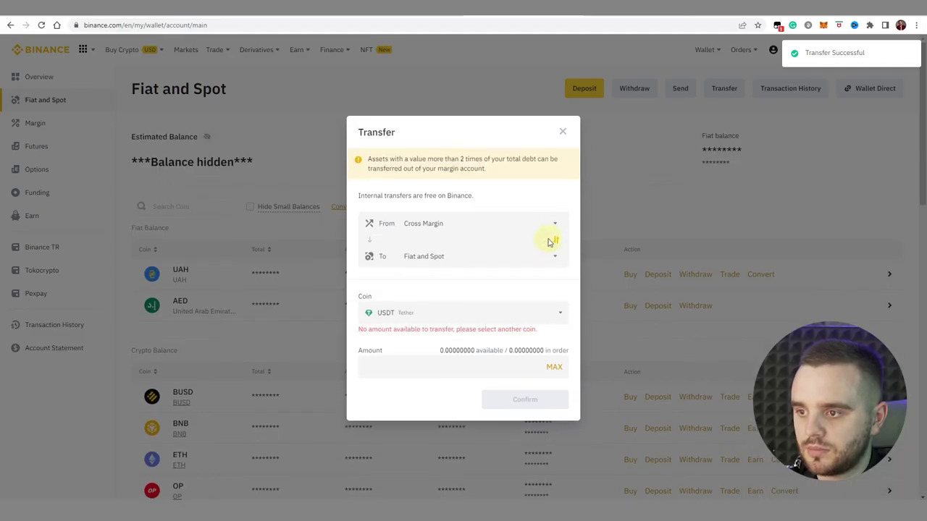
{"action": "left_click", "coordinate": [555, 235]}
{"action": "left_click", "coordinate": [421, 245]}
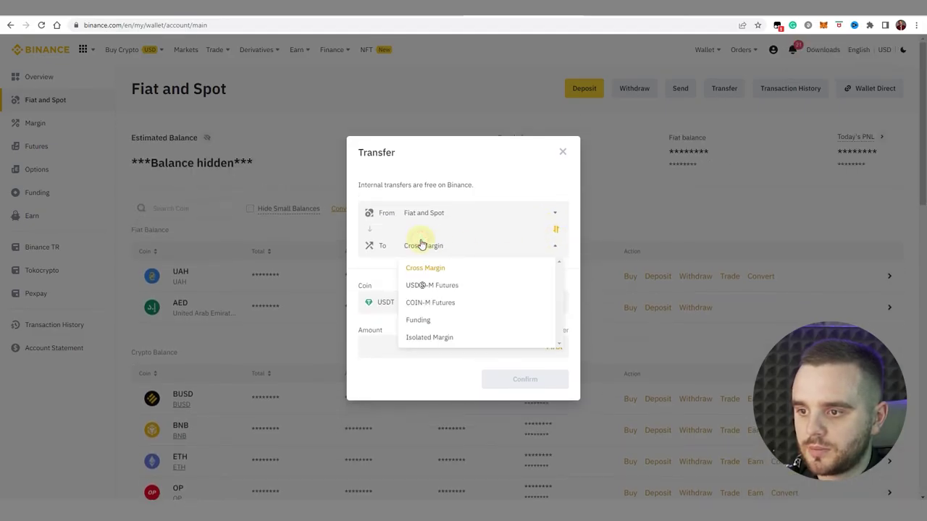
{"action": "left_click", "coordinate": [436, 288]}
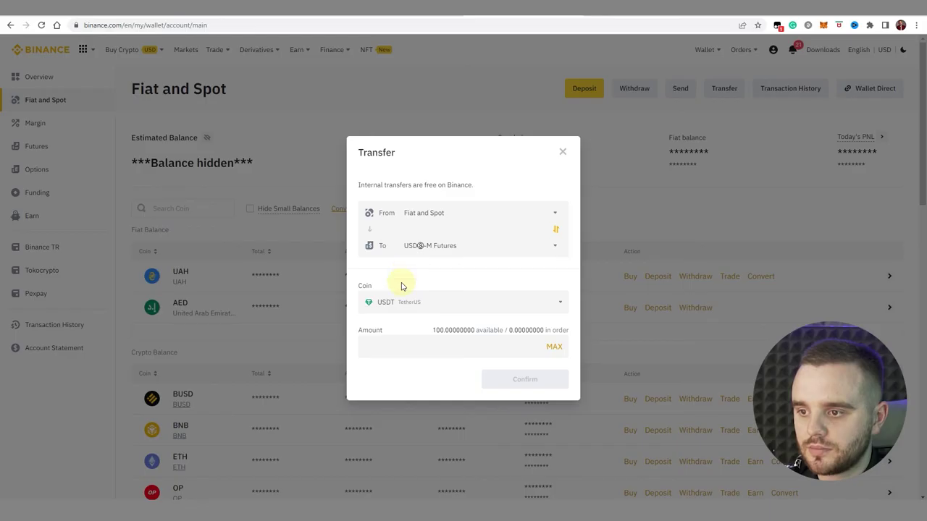
{"action": "left_click", "coordinate": [553, 347]}
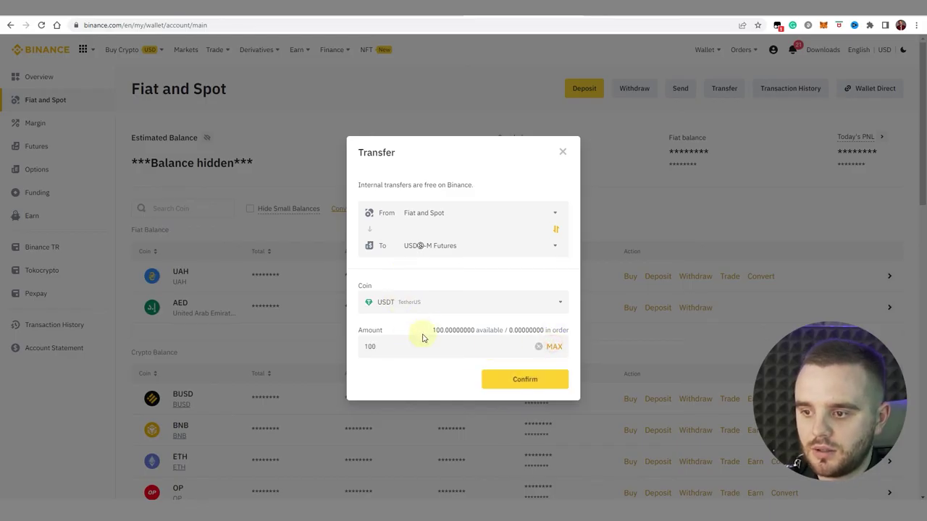
{"action": "left_click", "coordinate": [519, 383]}
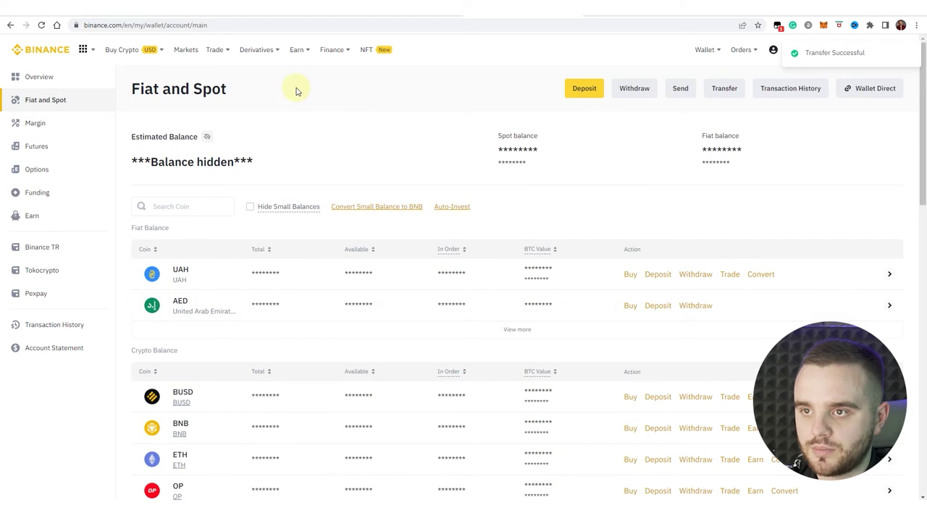
Step: View the Binance Futures wallet overview, then go to COIN-M Futures for BTCUSD Quarterly 1230
{"action": "mouse_move", "coordinate": [259, 52]}
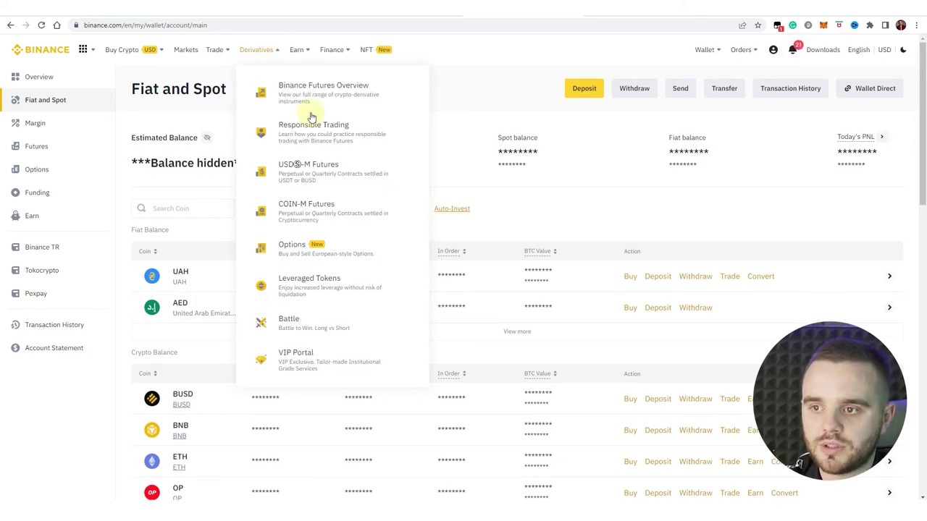
{"action": "left_click", "coordinate": [35, 150]}
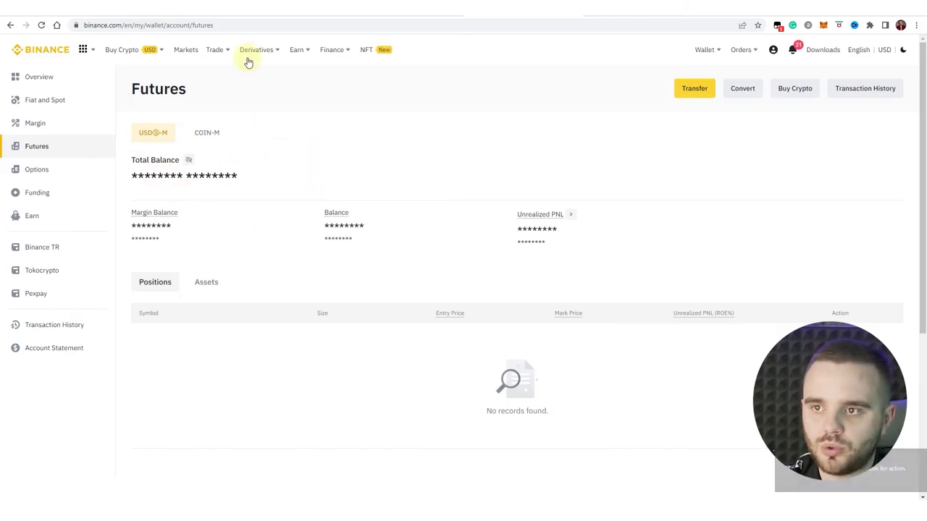
{"action": "left_click", "coordinate": [321, 214]}
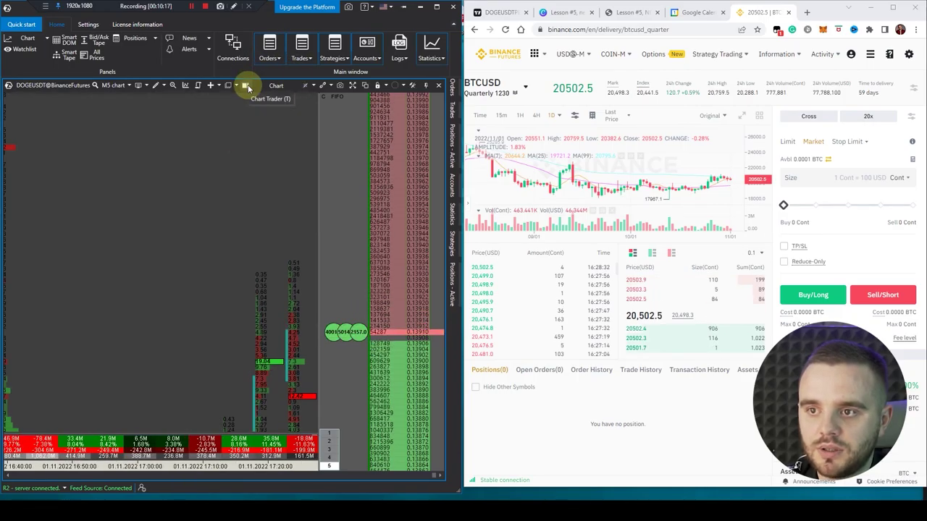
Step: Place and confirm a 25 USDT market Buy/Long on DOGEUSDT via the Binance (futures) account
{"action": "left_click", "coordinate": [246, 86]}
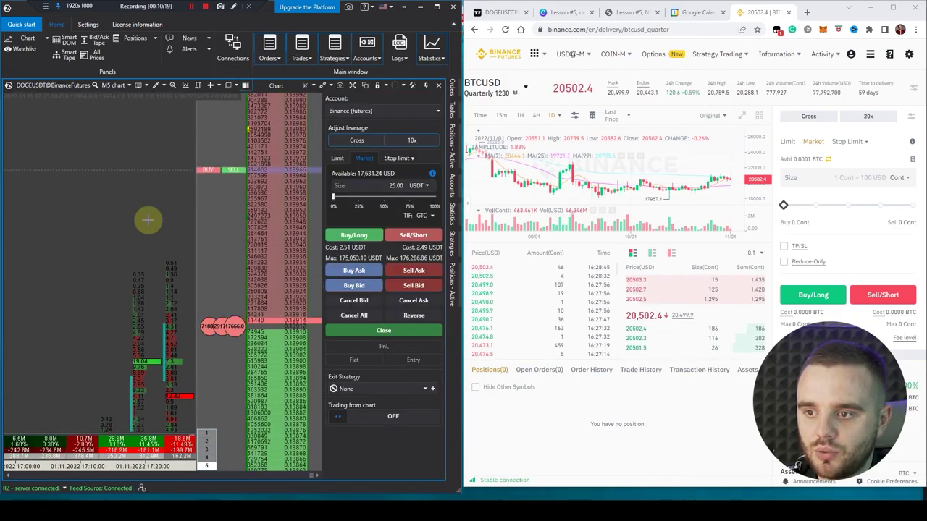
{"action": "left_click", "coordinate": [369, 114]}
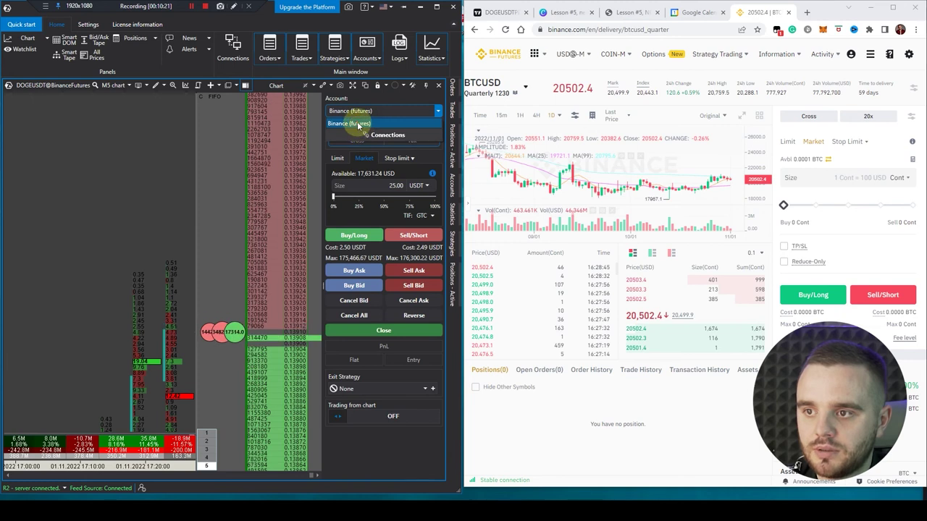
{"action": "left_click", "coordinate": [357, 122]}
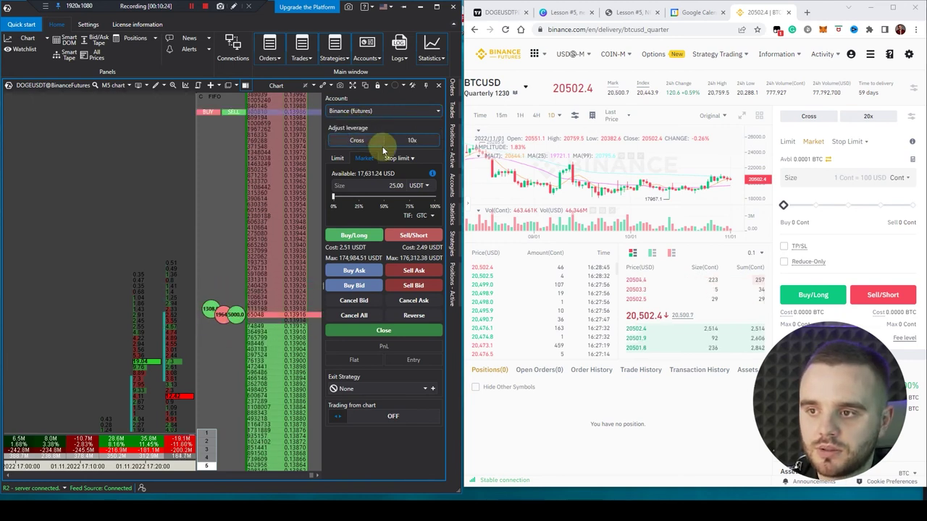
{"action": "left_click", "coordinate": [418, 191]}
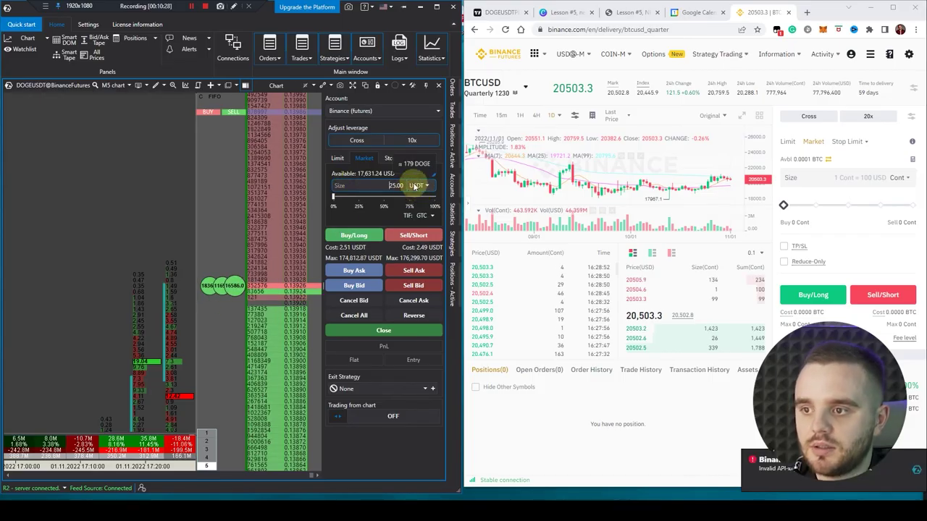
{"action": "left_click", "coordinate": [353, 236]}
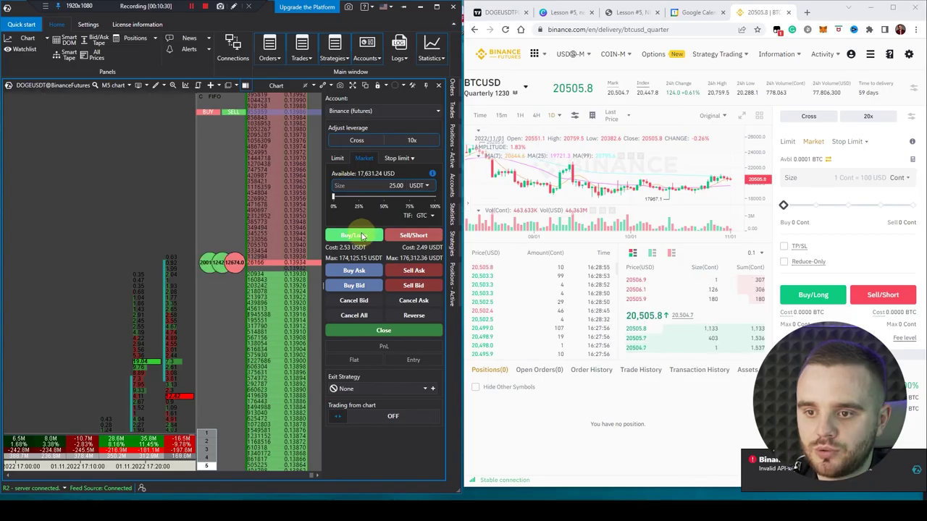
{"action": "left_click", "coordinate": [269, 289]}
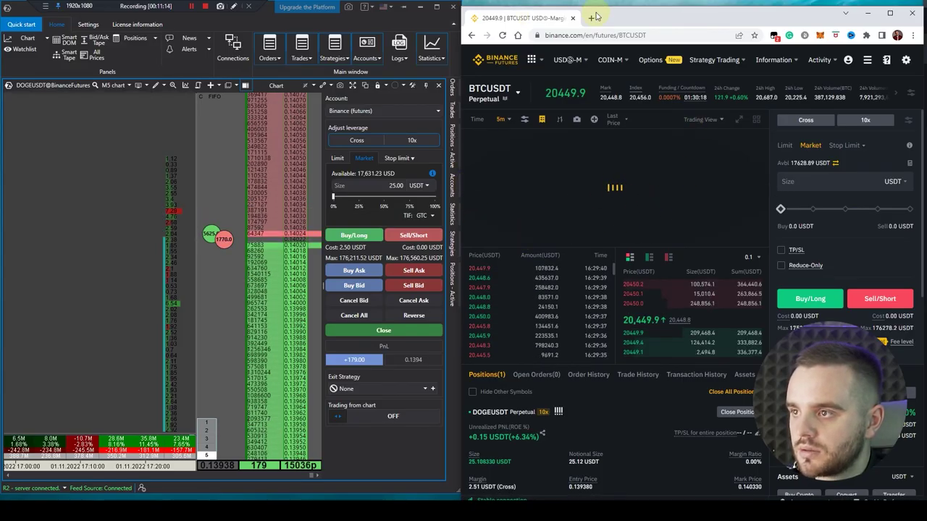
Step: Widen the browser and scroll the DOGEUSDT perpetual page to the 10x long at +0.05 USDT
{"action": "left_click_drag", "start_coordinate": [614, 18], "coordinate": [613, 13]}
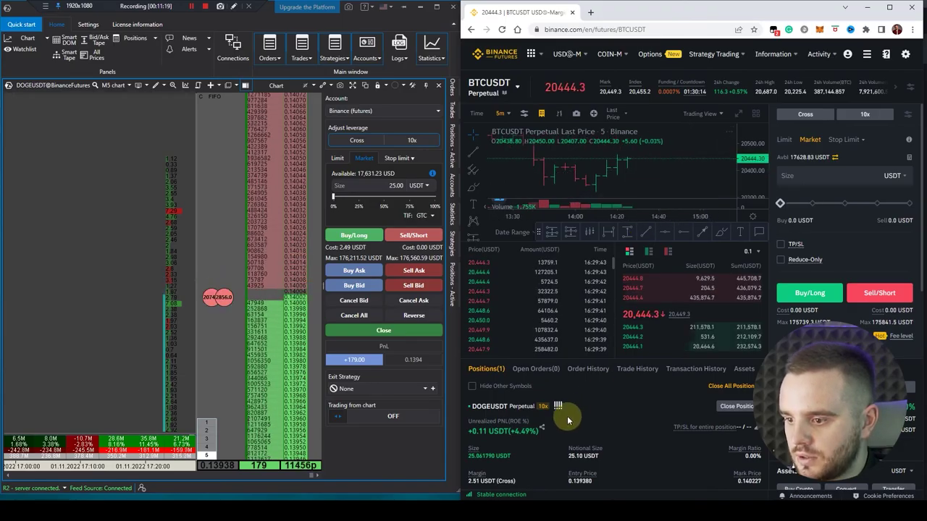
{"action": "scroll", "coordinate": [536, 428], "scroll_direction": "down", "scroll_amount": 1}
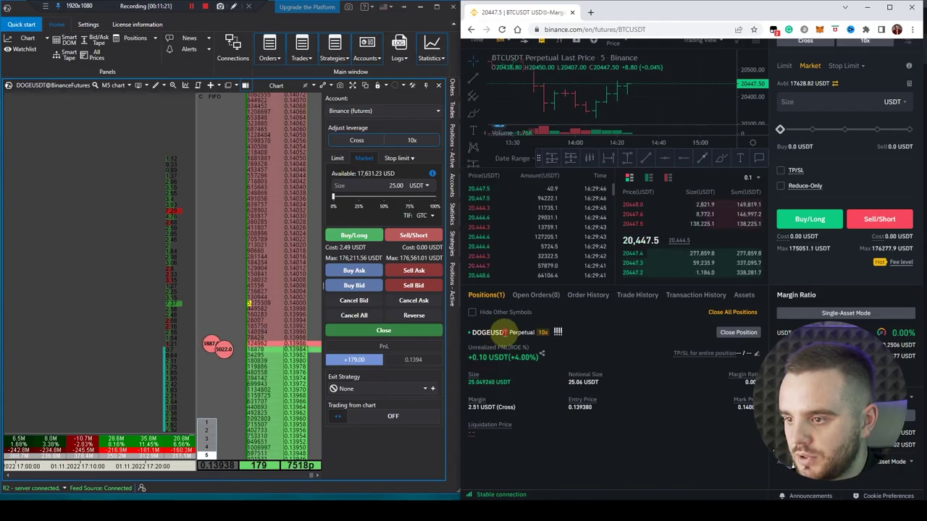
{"action": "left_click_drag", "start_coordinate": [458, 277], "coordinate": [262, 290]}
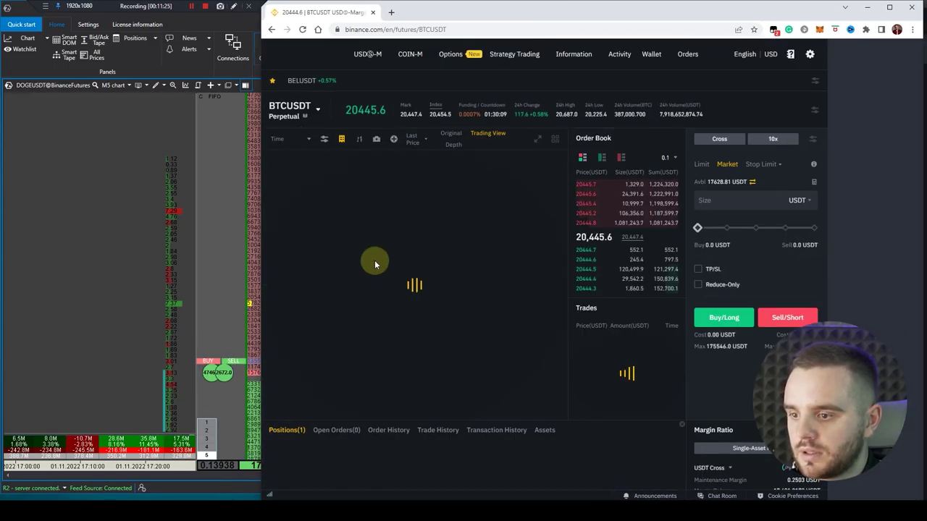
{"action": "scroll", "coordinate": [549, 411], "scroll_direction": "down", "scroll_amount": 2}
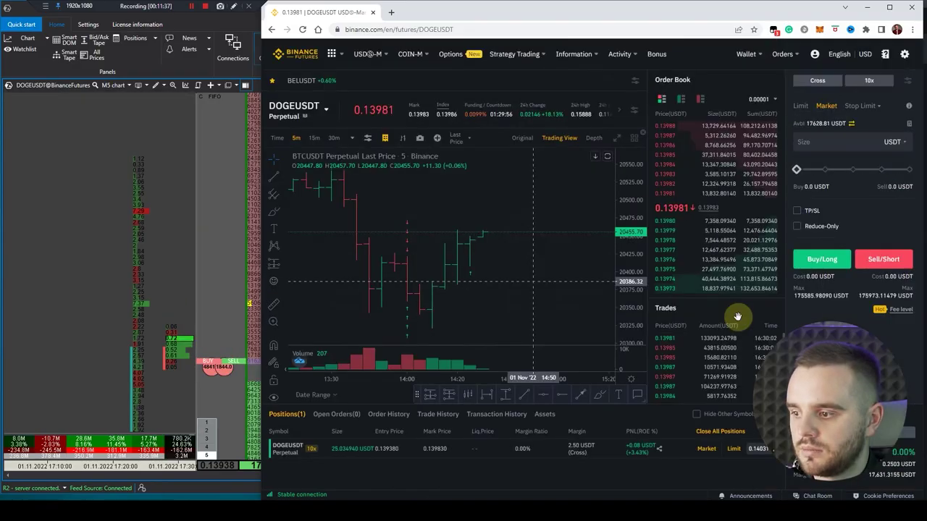
{"action": "scroll", "coordinate": [445, 347], "scroll_direction": "down", "scroll_amount": 2}
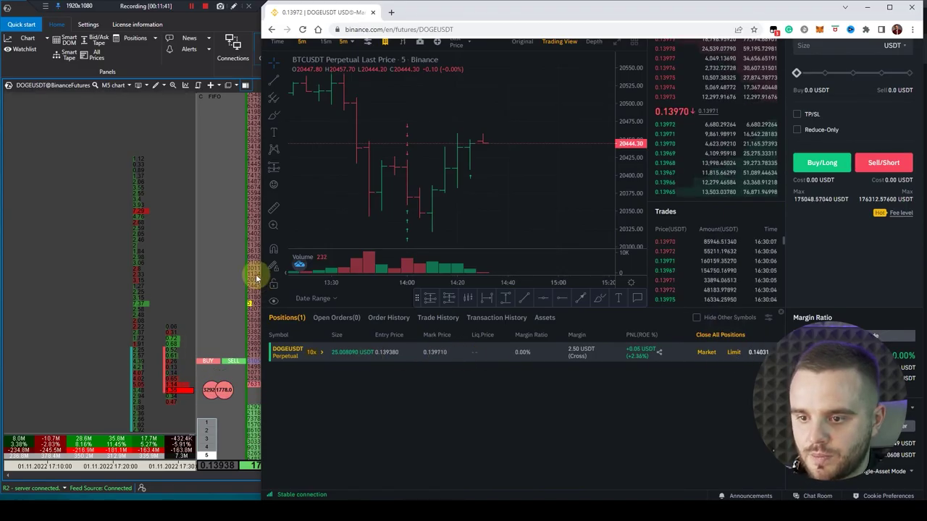
Step: Close the DOGEUSDT long from the ATAS chart trader and confirm, then bring Binance forward
{"action": "left_click", "coordinate": [124, 311]}
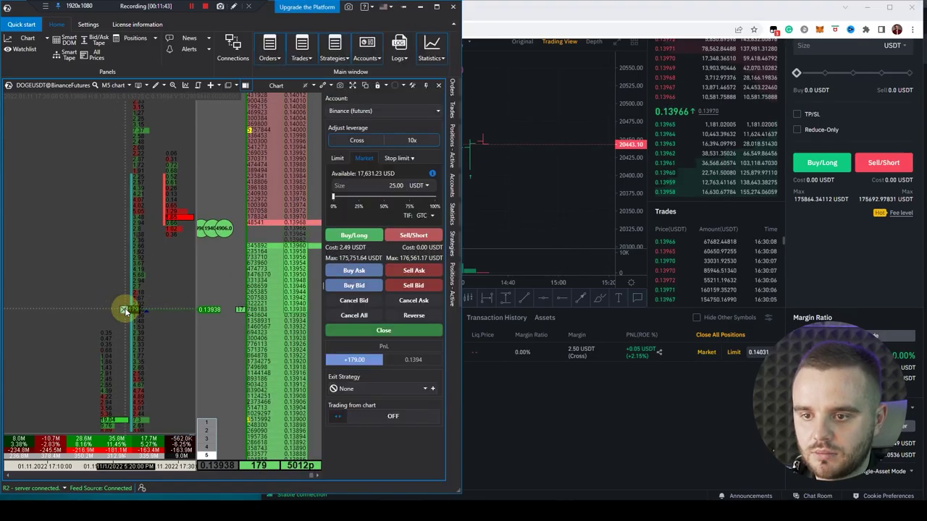
{"action": "left_click", "coordinate": [246, 274]}
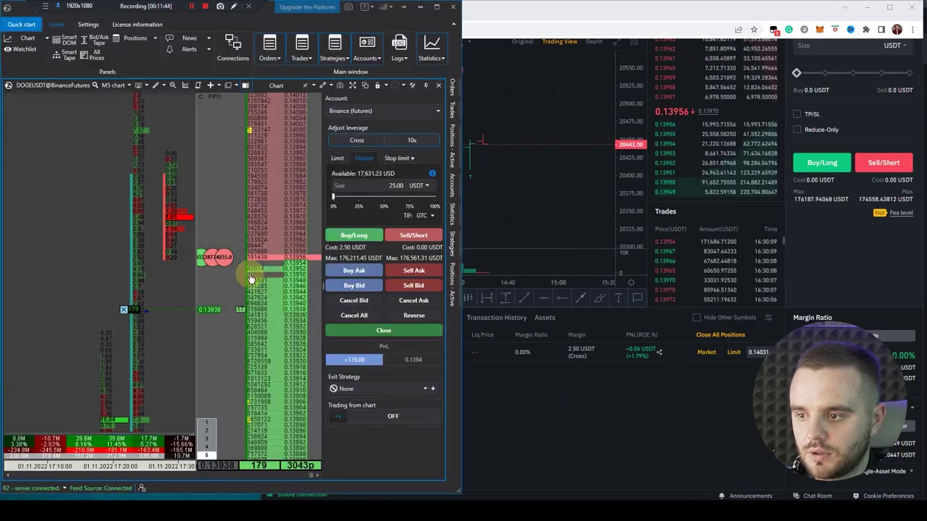
{"action": "left_click", "coordinate": [568, 447]}
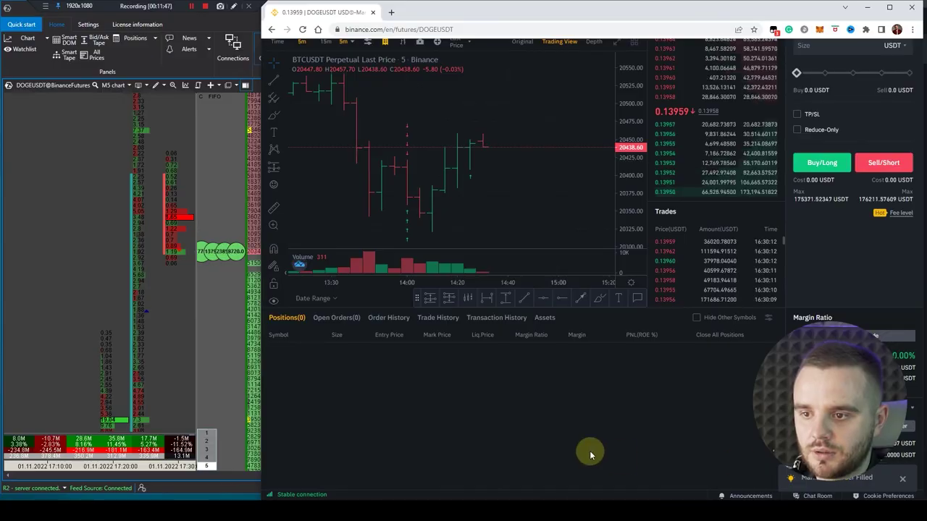